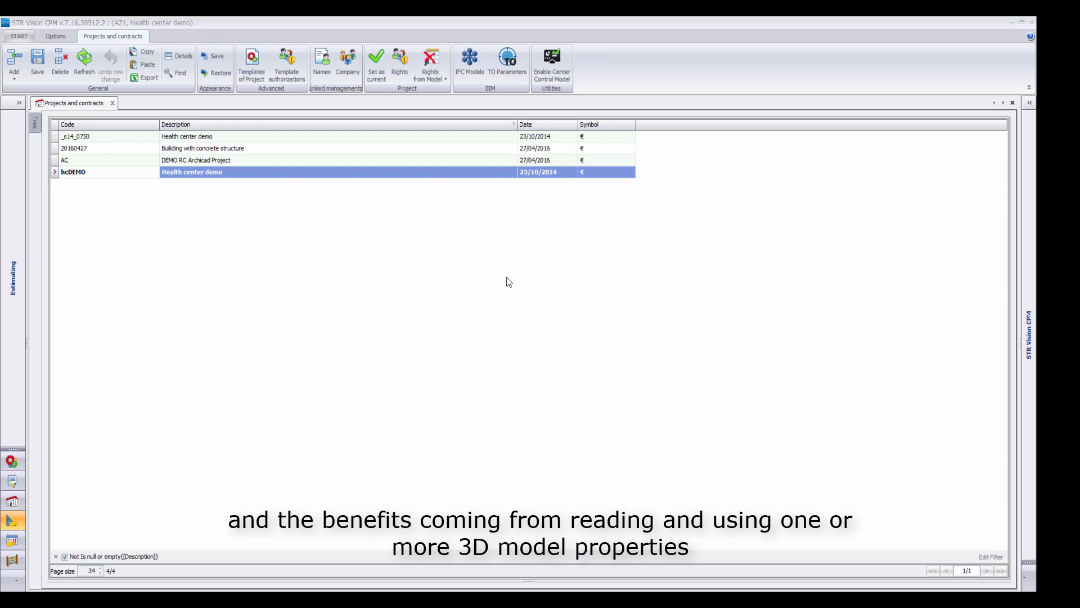
Step: Open the Health center demo project's IFC models and check which disciplines can be assigned to the second building model
{"action": "left_click", "coordinate": [473, 57]}
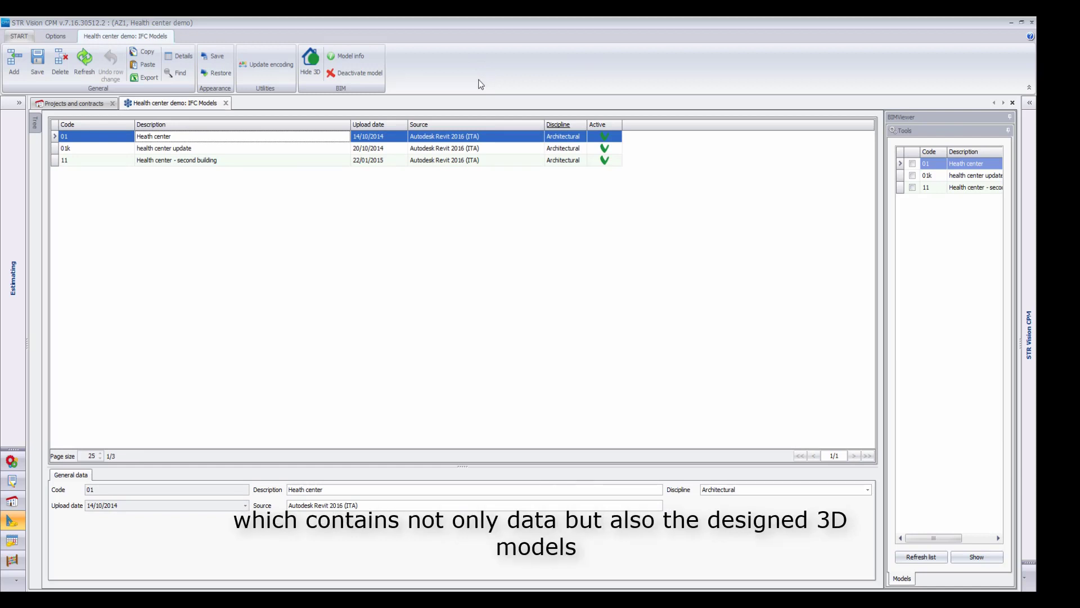
{"action": "left_click", "coordinate": [56, 148]}
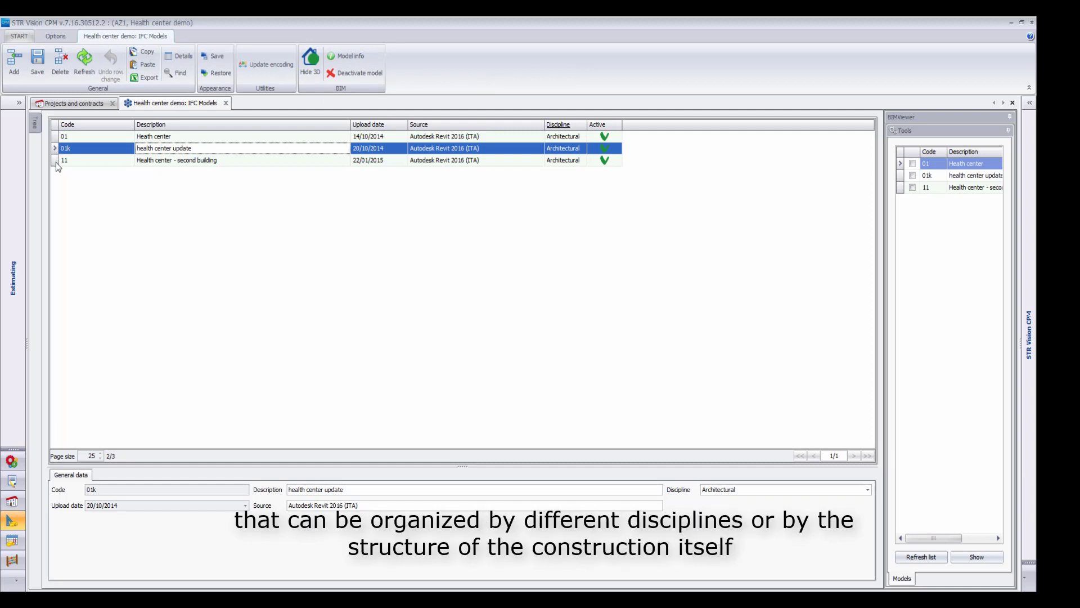
{"action": "left_click", "coordinate": [56, 161]}
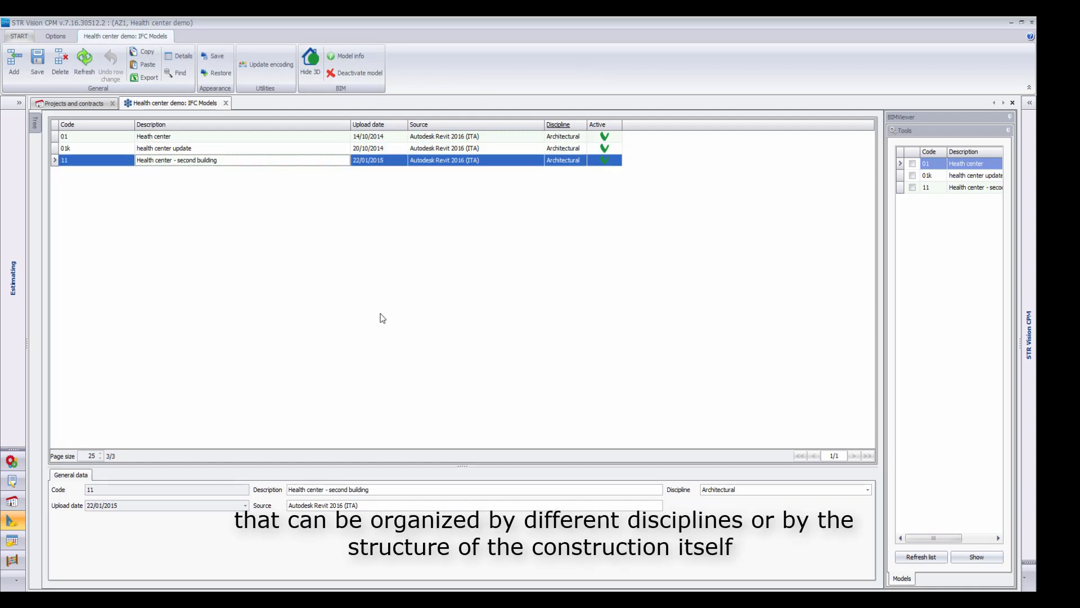
{"action": "left_click", "coordinate": [580, 161]}
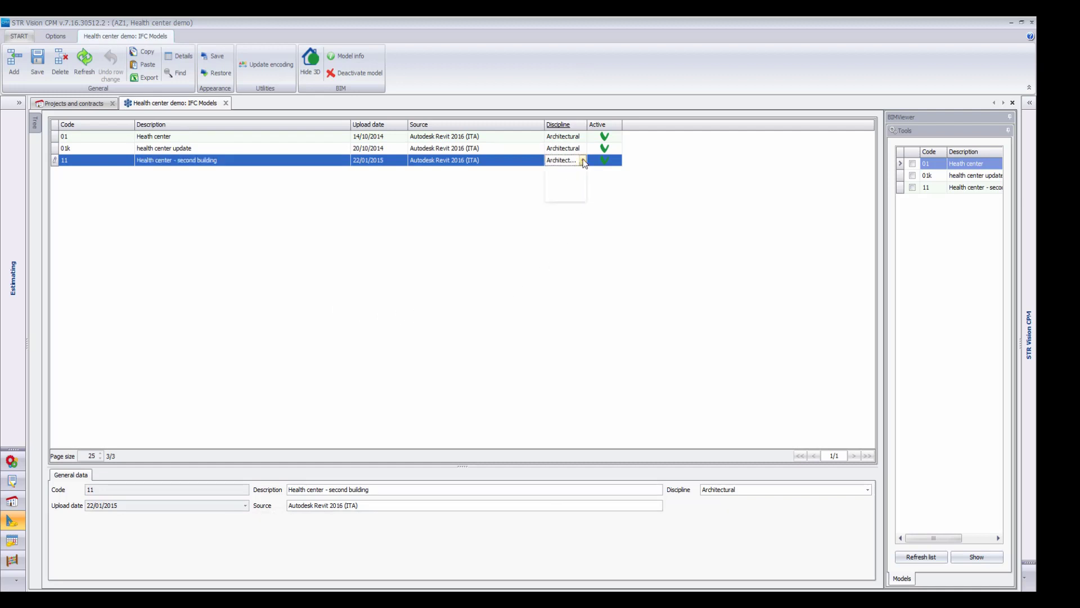
{"action": "left_click", "coordinate": [583, 161]}
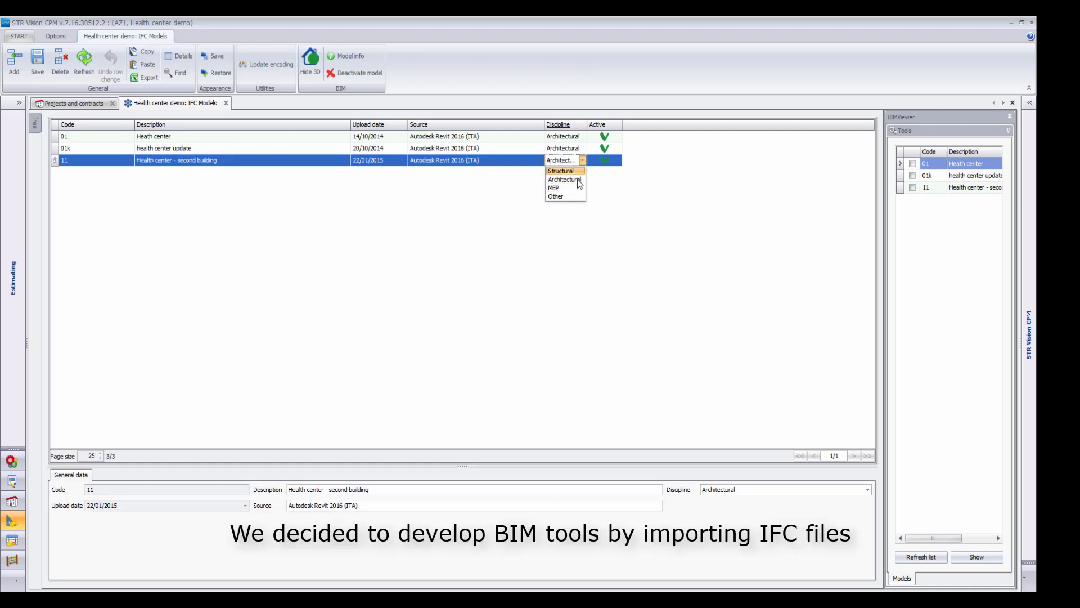
{"action": "left_click", "coordinate": [56, 137]}
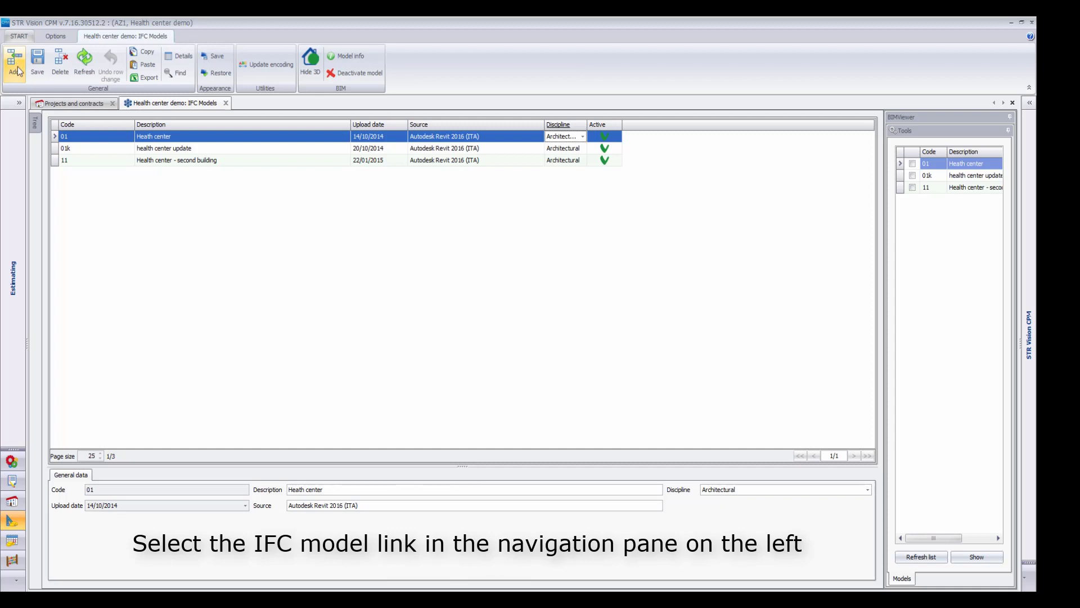
Step: Reopen the Health center demo project's IFC models list from the Projects and contracts section
{"action": "left_click", "coordinate": [19, 103]}
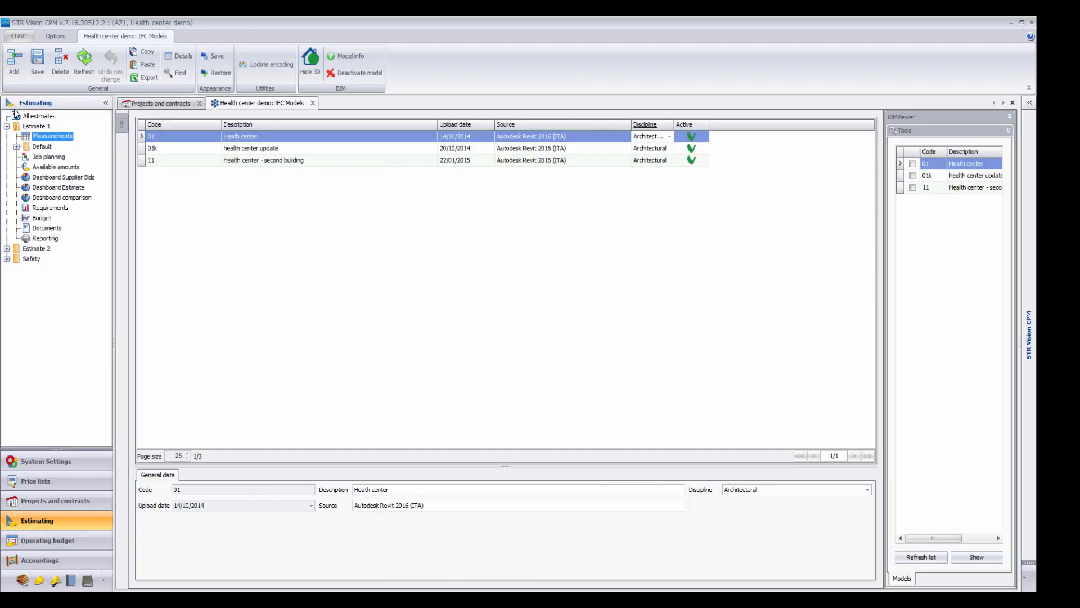
{"action": "left_click", "coordinate": [26, 504]}
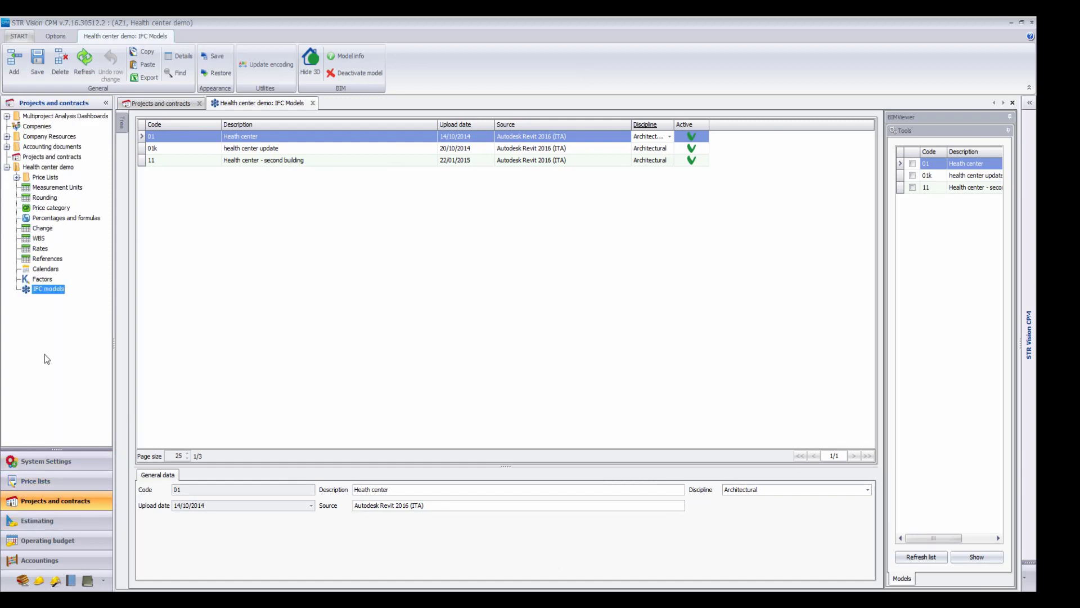
{"action": "double_click", "coordinate": [49, 289]}
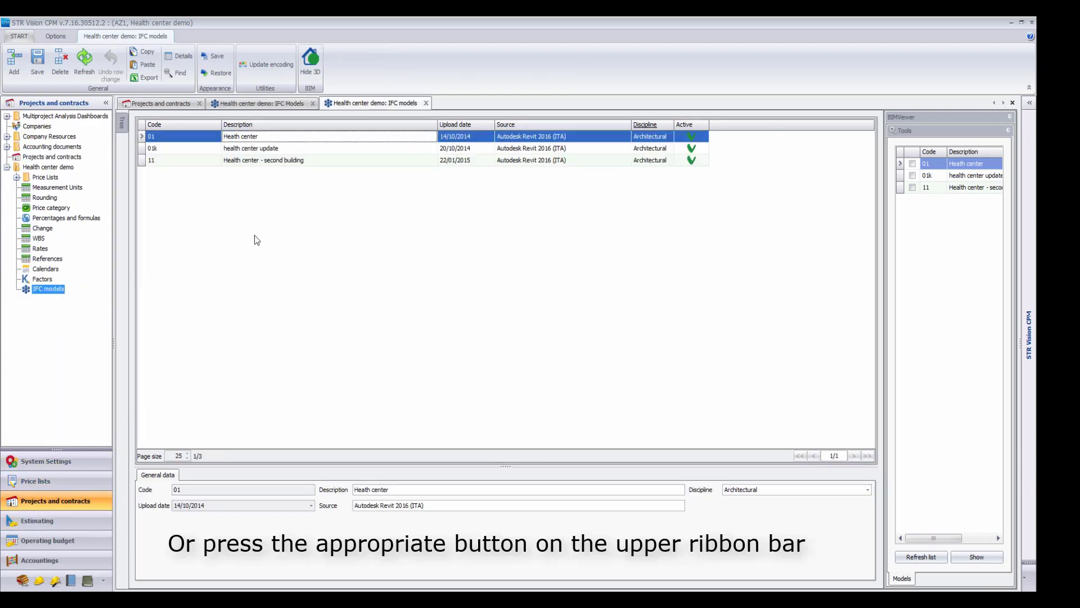
{"action": "left_click", "coordinate": [180, 107]}
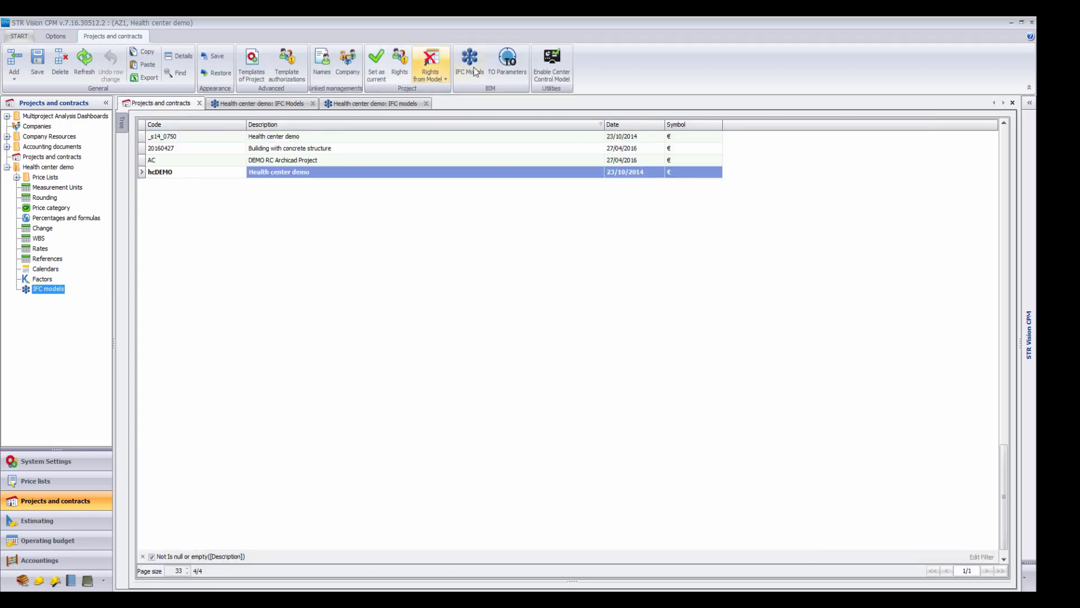
{"action": "left_click", "coordinate": [388, 104]}
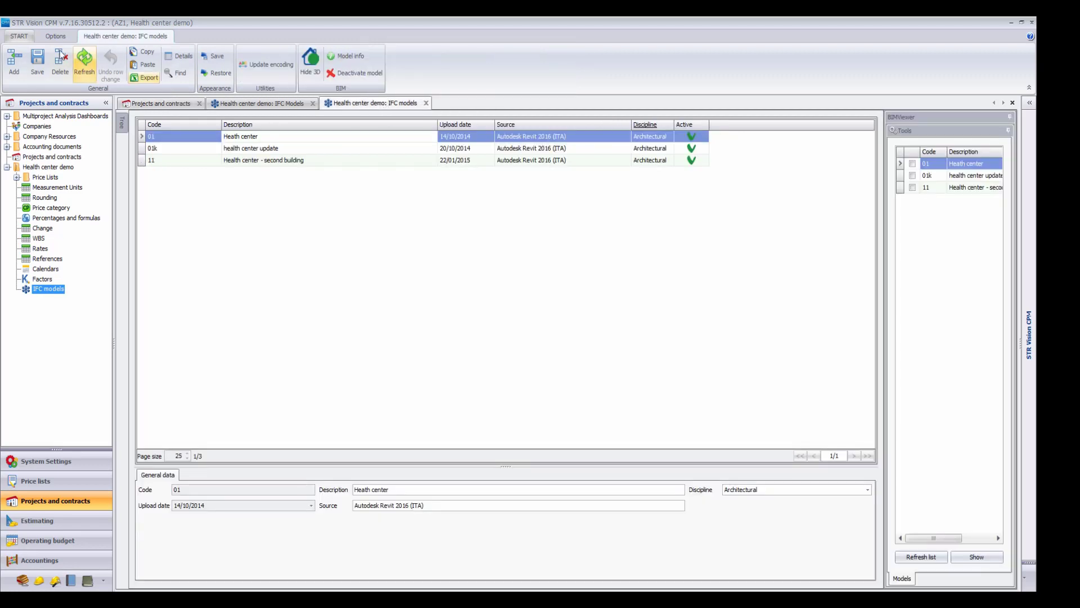
Step: Add an IFC model with code 20 and import Main Building.ifc from the demo eng folder into it
{"action": "left_click", "coordinate": [14, 63]}
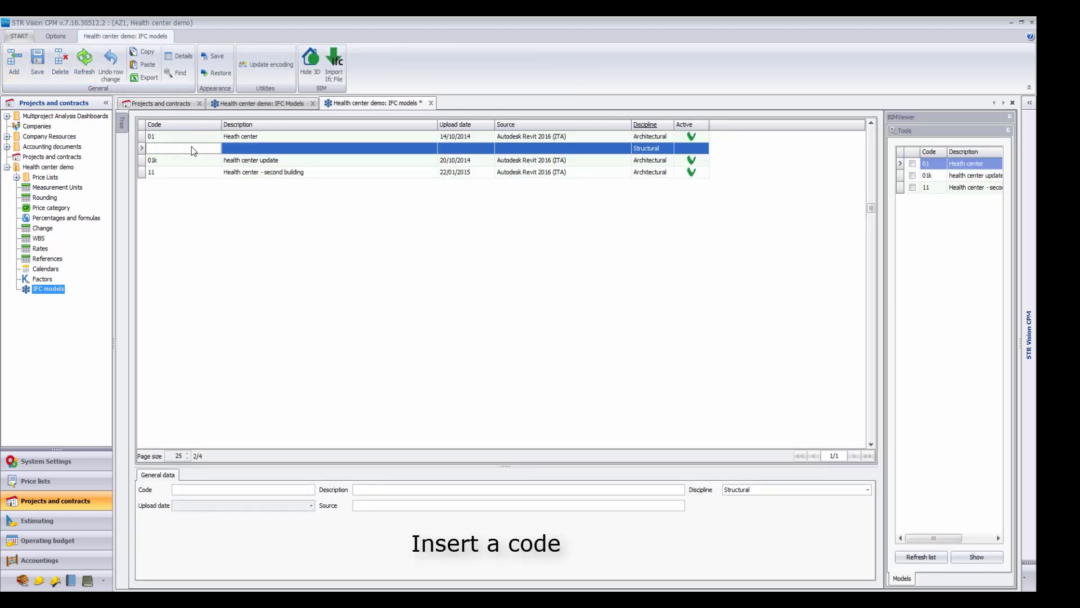
{"action": "type", "text": "20"}
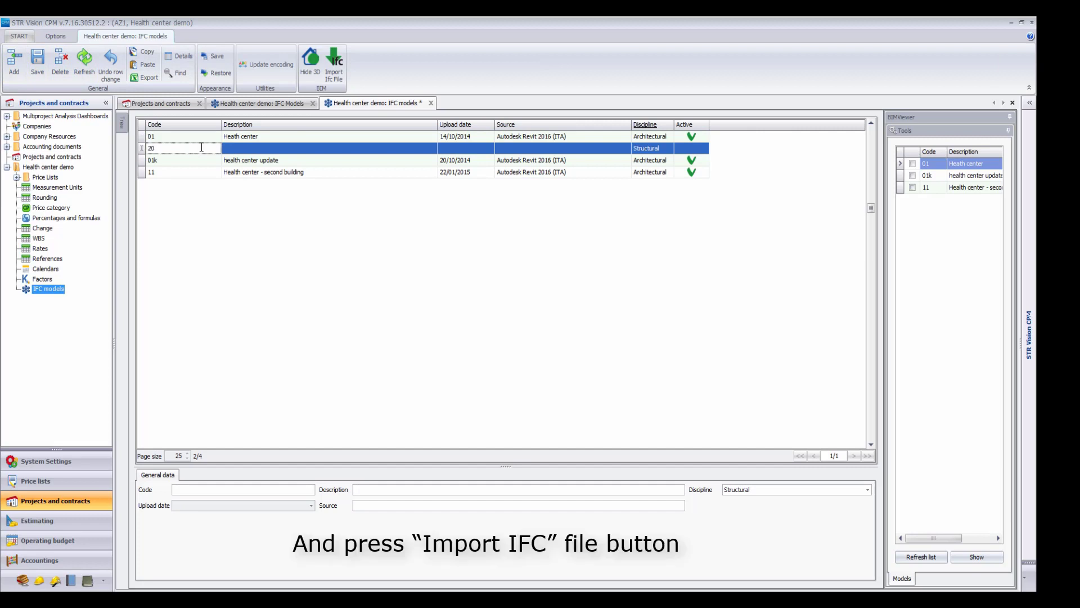
{"action": "left_click", "coordinate": [336, 72]}
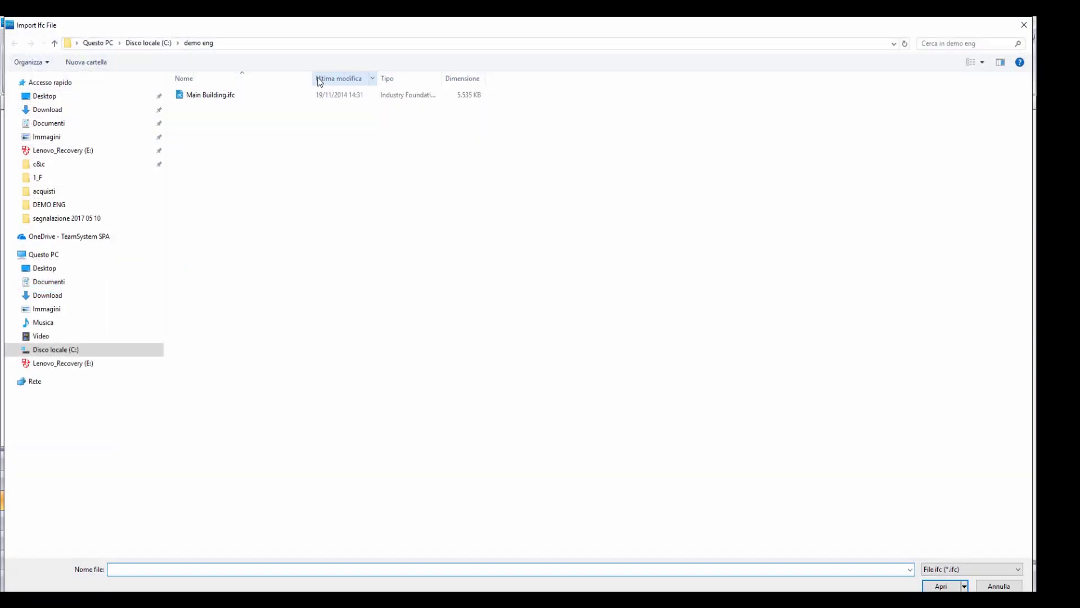
{"action": "left_click", "coordinate": [280, 96]}
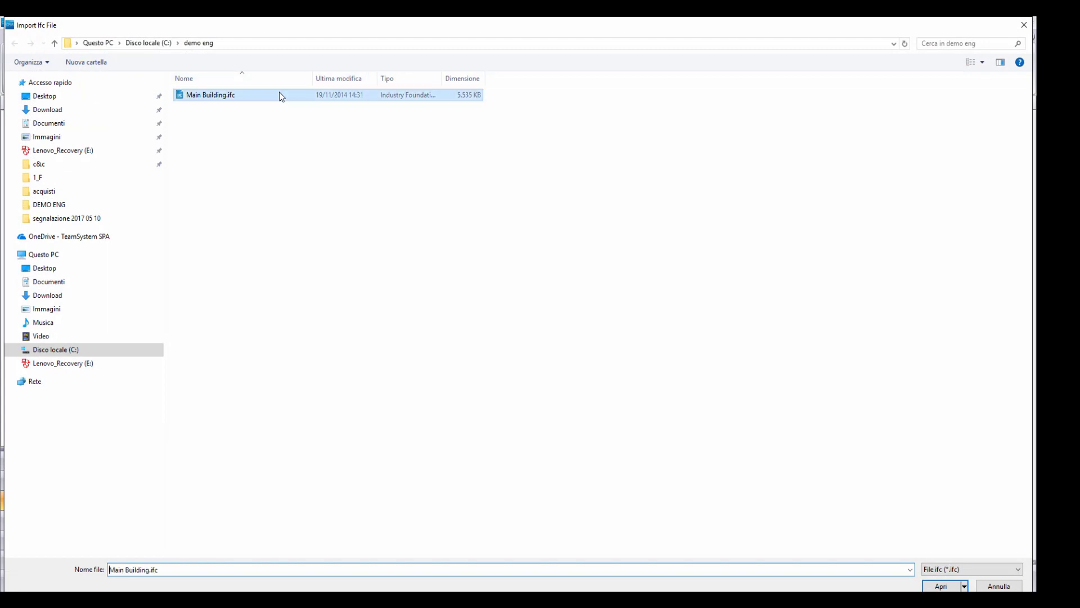
{"action": "left_click", "coordinate": [940, 586]}
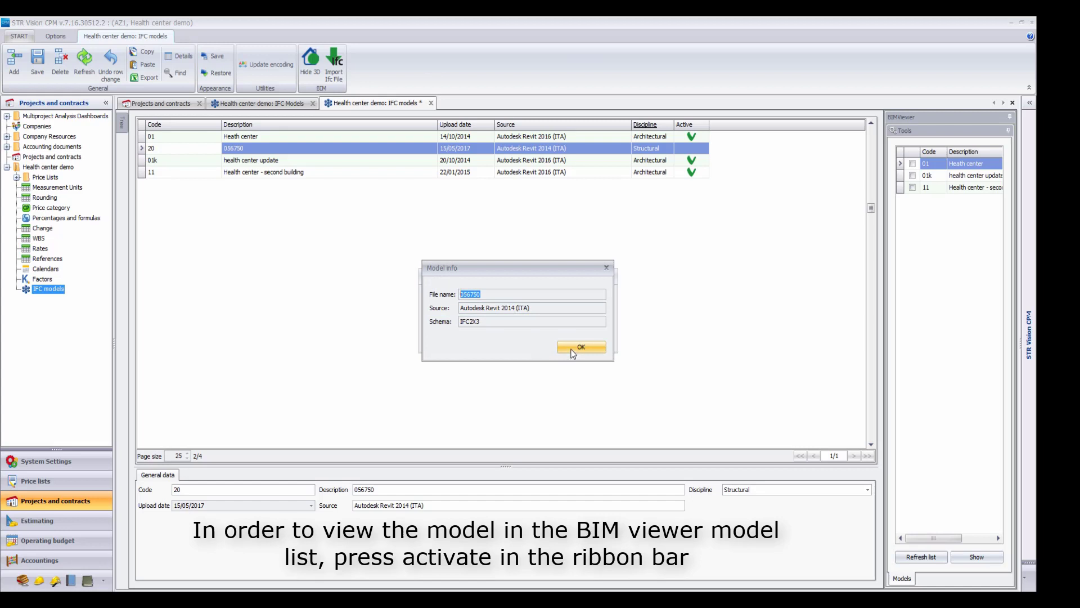
{"action": "left_click", "coordinate": [573, 352]}
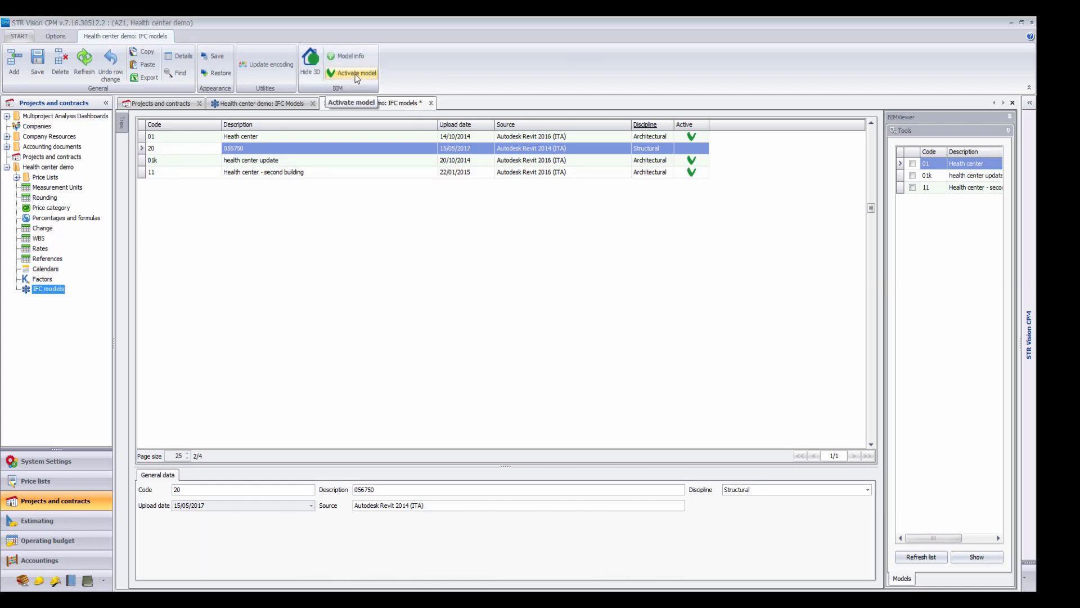
Step: Activate the imported model 20 and widen the BIM viewer so it takes up most of the workspace
{"action": "left_click", "coordinate": [355, 74]}
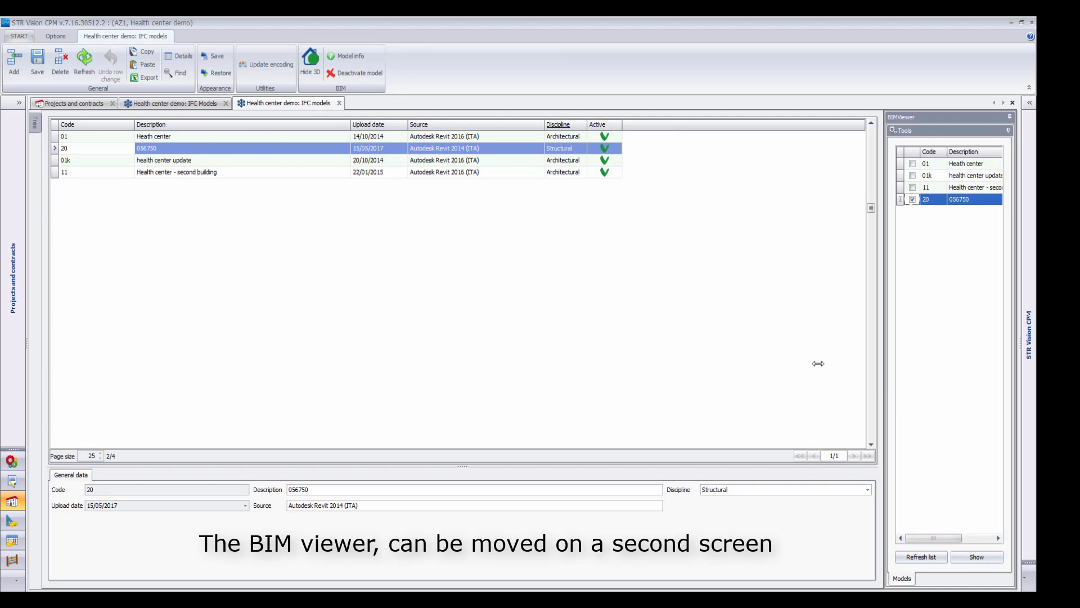
{"action": "left_click_drag", "start_coordinate": [818, 364], "coordinate": [212, 292]}
{"action": "left_click_drag", "start_coordinate": [492, 118], "coordinate": [997, 351]}
{"action": "right_click", "coordinate": [741, 118]}
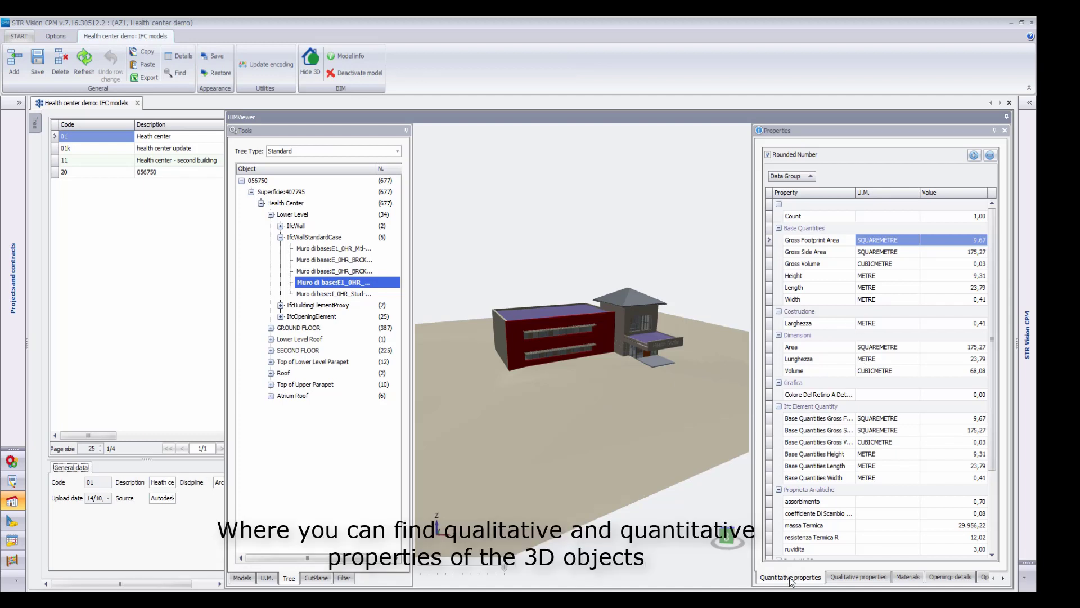
Step: Examine the selected wall's qualitative properties and the list of models available in the BIM viewer
{"action": "left_click", "coordinate": [849, 577]}
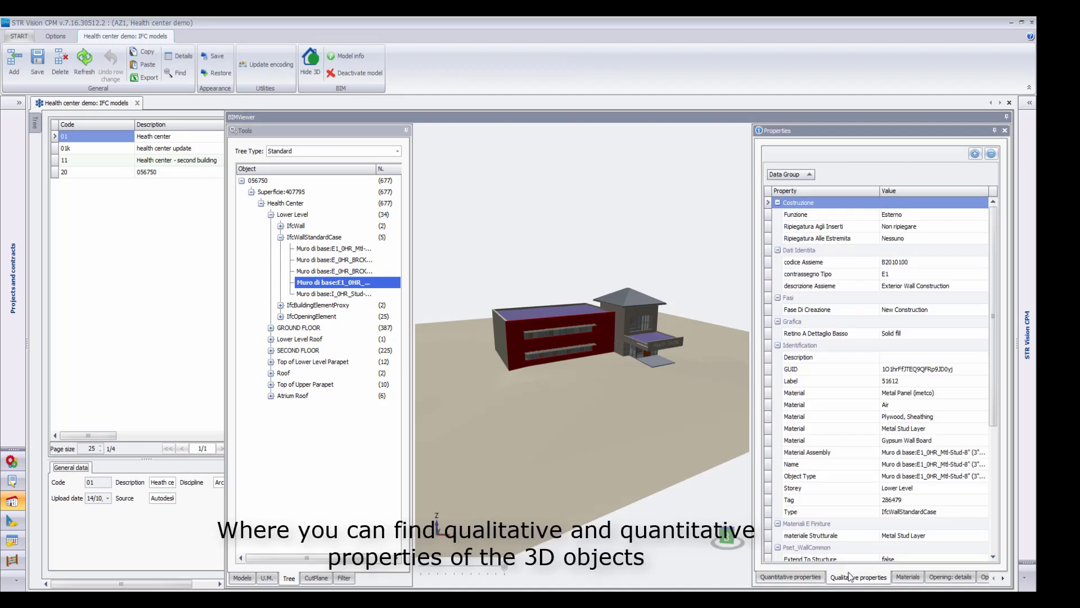
{"action": "scroll", "coordinate": [844, 512], "scroll_direction": "down", "scroll_amount": 1}
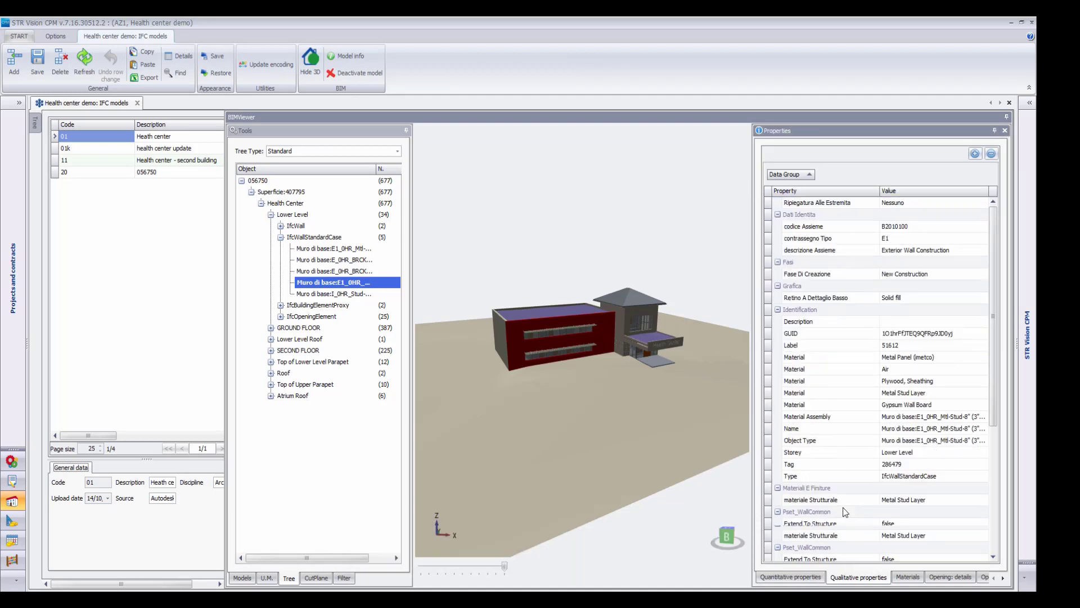
{"action": "scroll", "coordinate": [844, 512], "scroll_direction": "down", "scroll_amount": 3}
{"action": "scroll", "coordinate": [844, 512], "scroll_direction": "up", "scroll_amount": 5}
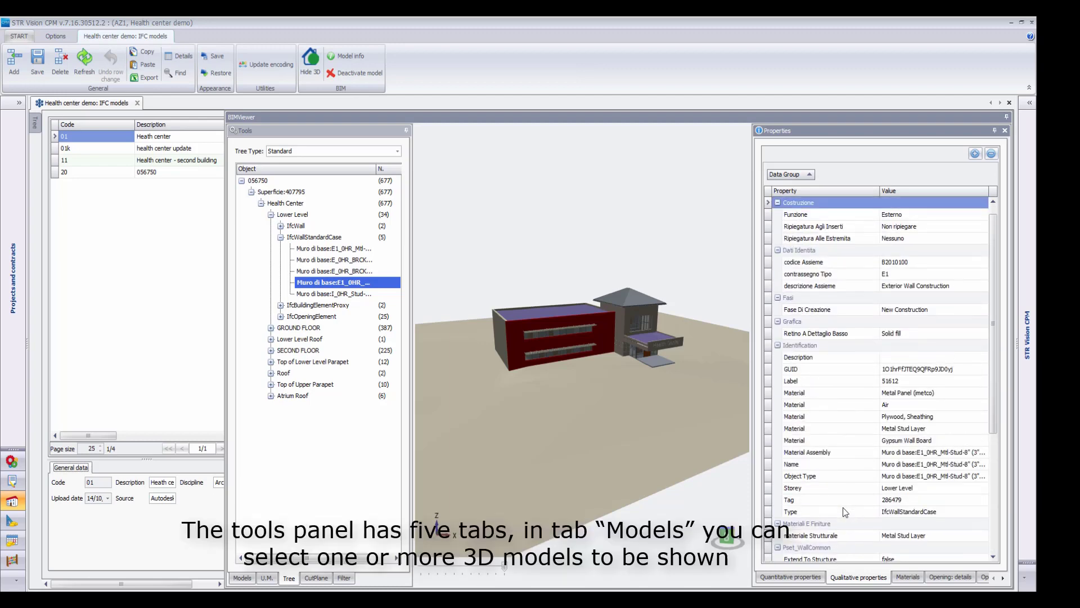
{"action": "left_click", "coordinate": [715, 479]}
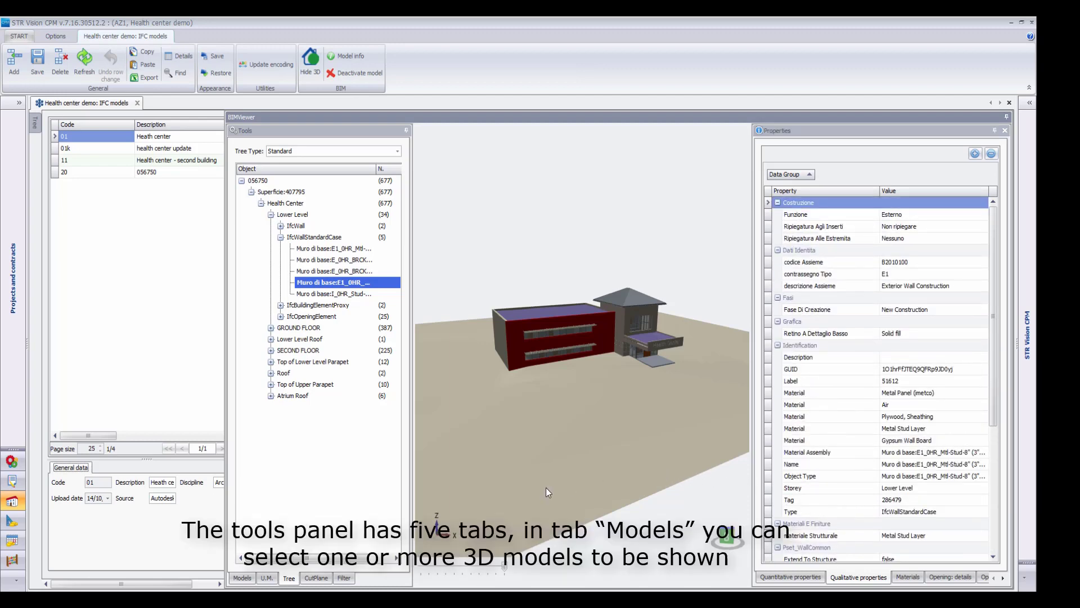
{"action": "left_click", "coordinate": [242, 579]}
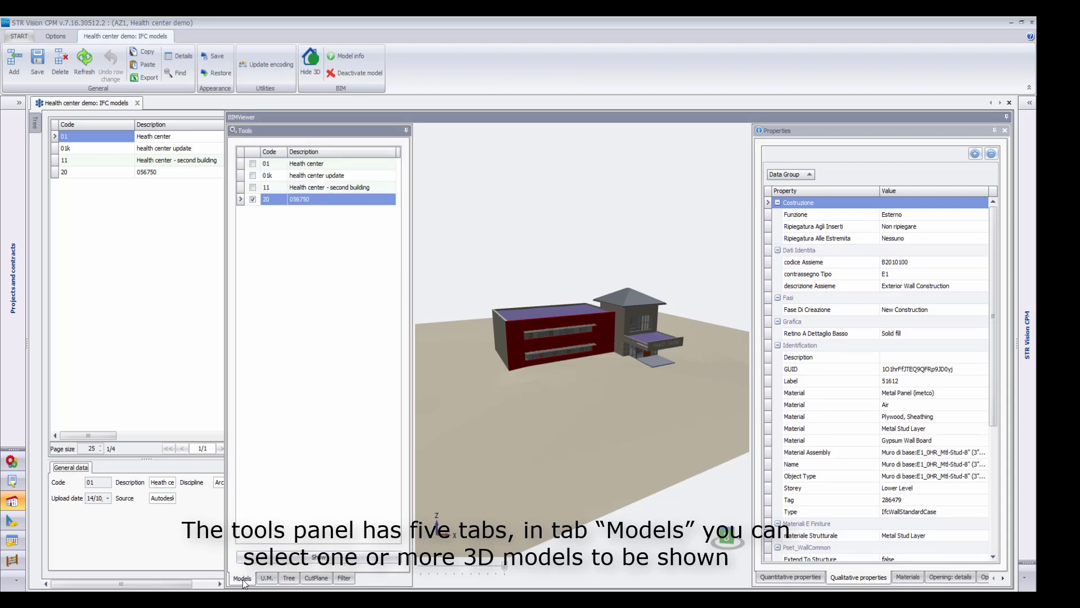
Step: Map the model's SQUAREMETRE unit to the project unit m² with conversion factor 1
{"action": "left_click", "coordinate": [267, 578]}
{"action": "left_click", "coordinate": [343, 235]}
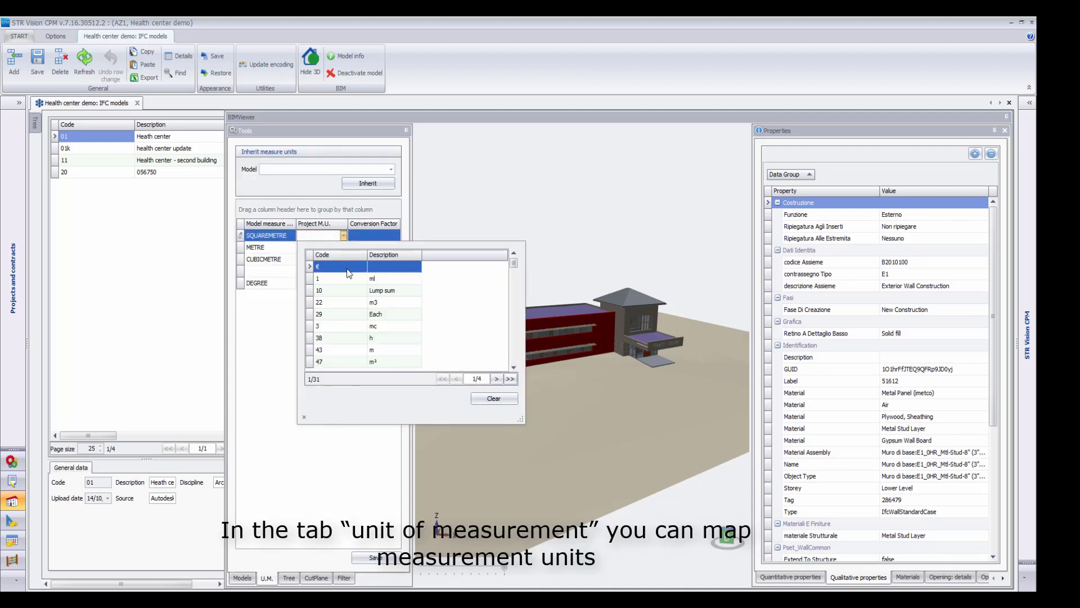
{"action": "left_click", "coordinate": [309, 361]}
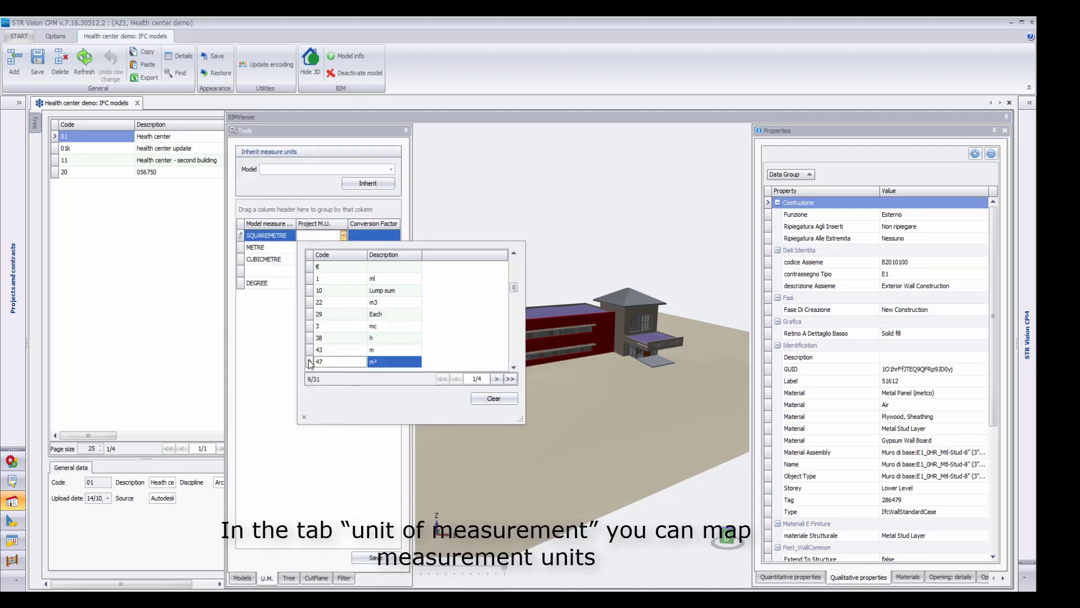
{"action": "left_click", "coordinate": [372, 237]}
Step: Map the model units METRE to m and CUBICMETRE to m³, each with conversion factor 1
{"action": "left_click", "coordinate": [336, 250]}
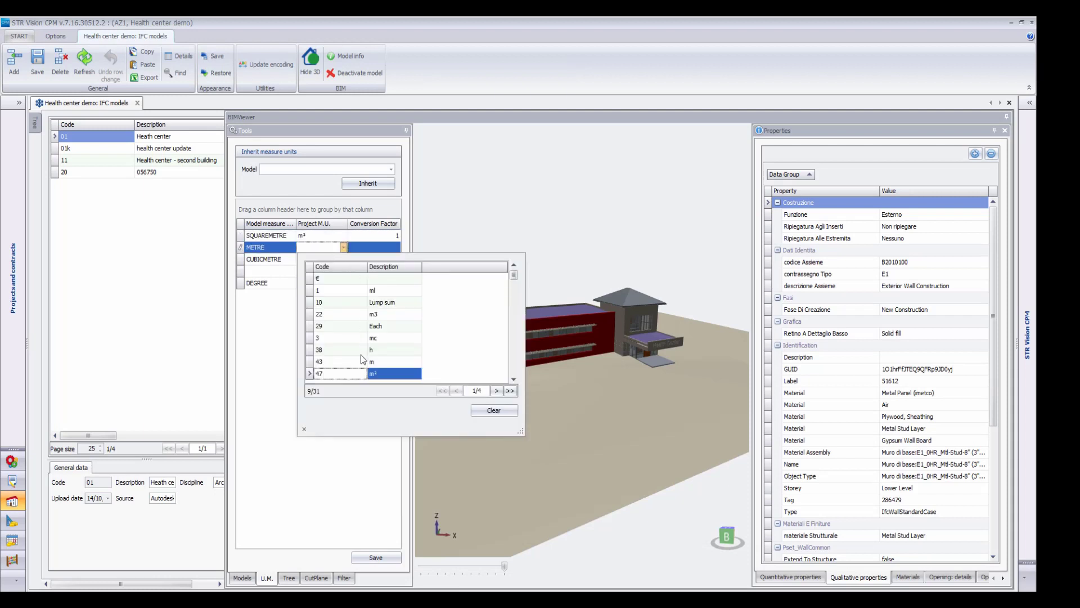
{"action": "left_click", "coordinate": [315, 362]}
{"action": "left_click", "coordinate": [316, 259]}
{"action": "left_click", "coordinate": [376, 291]}
{"action": "left_click", "coordinate": [384, 261]}
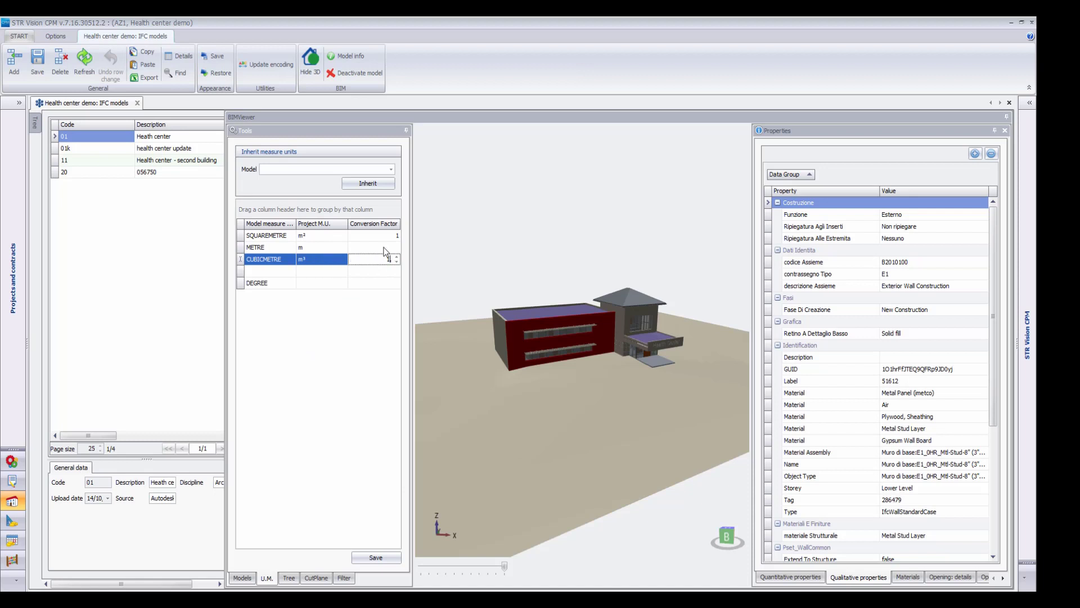
{"action": "left_click", "coordinate": [388, 248]}
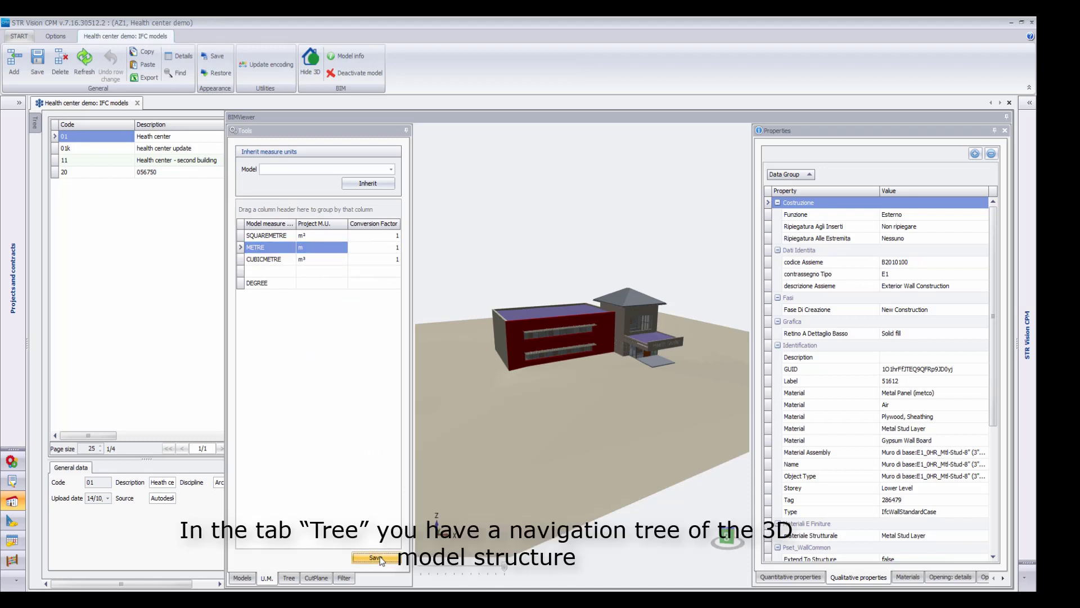
Step: Browse the model's structure tree, collapsing the Lower Level's IfcWallStandardCase group and expanding GROUND FLOOR
{"action": "left_click", "coordinate": [289, 578]}
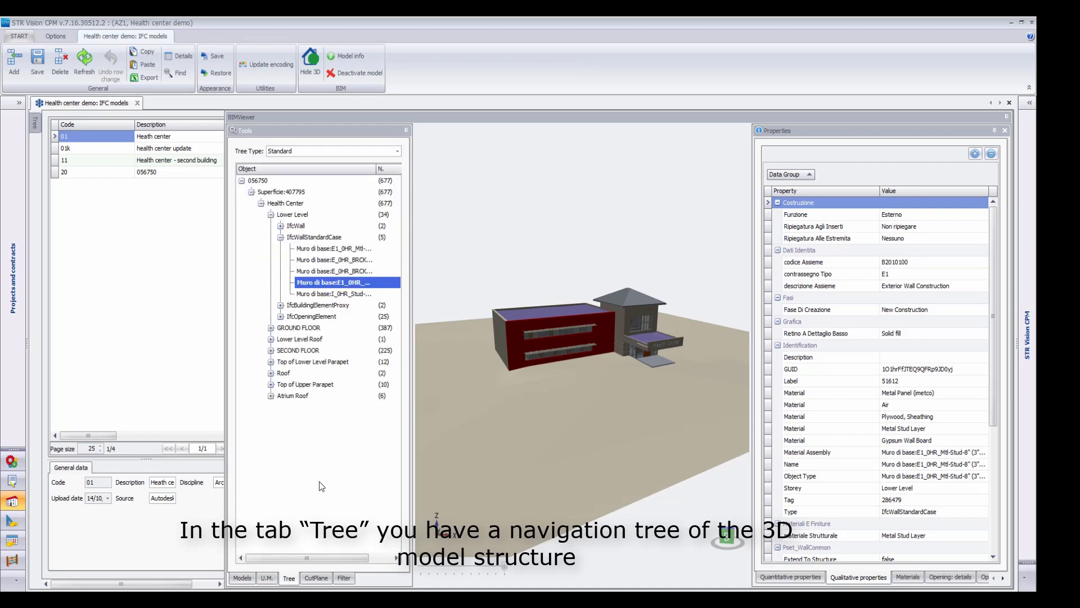
{"action": "left_click", "coordinate": [281, 238]}
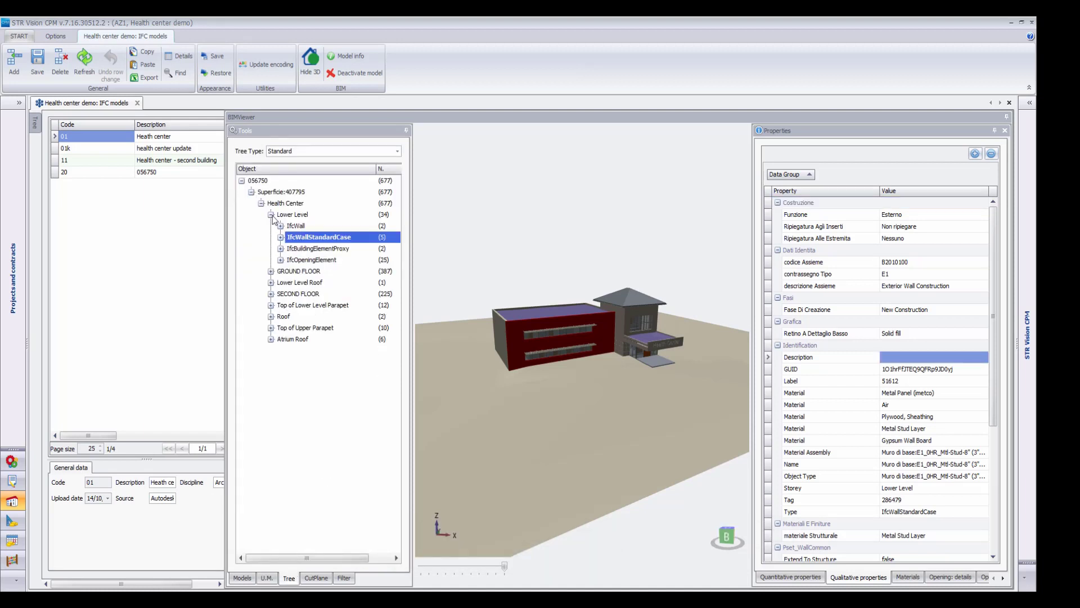
{"action": "left_click", "coordinate": [271, 272]}
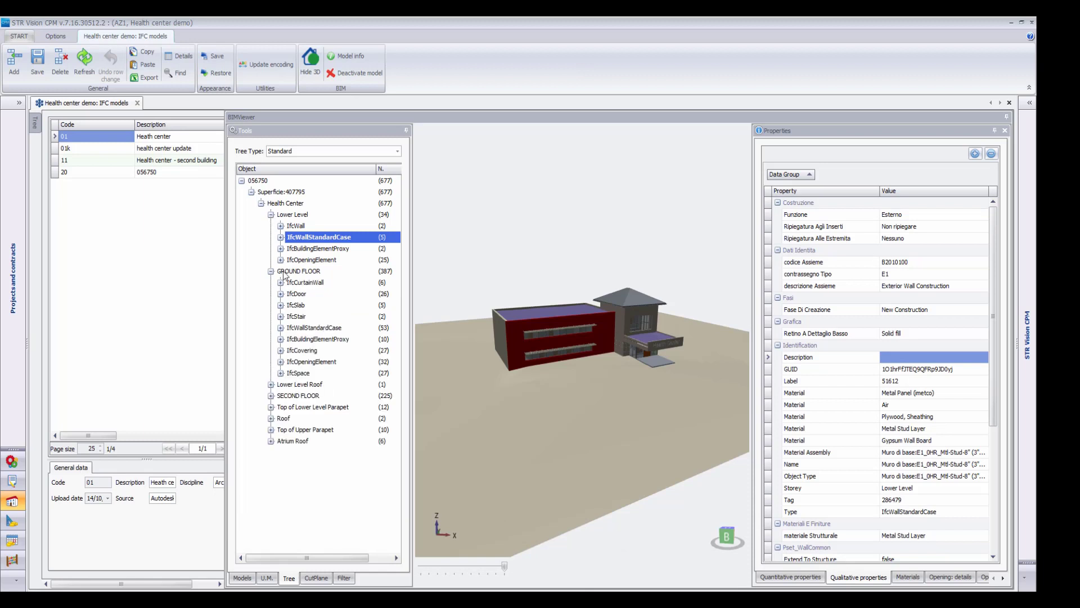
Step: Apply a standard cut plane to the 3D model at the GROUND FLOOR storey
{"action": "left_click", "coordinate": [316, 578]}
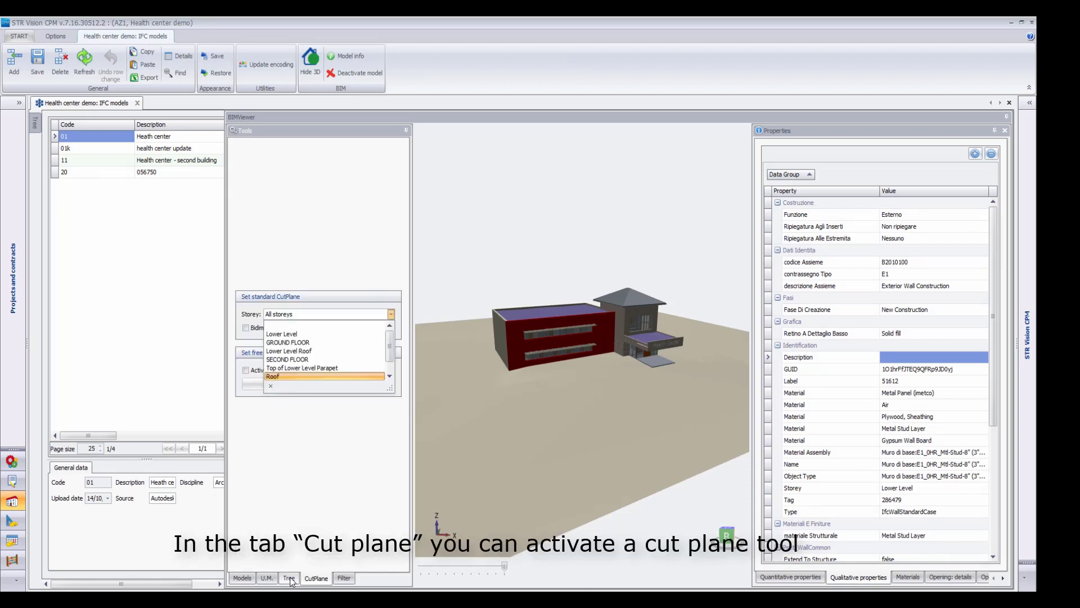
{"action": "left_click", "coordinate": [288, 342]}
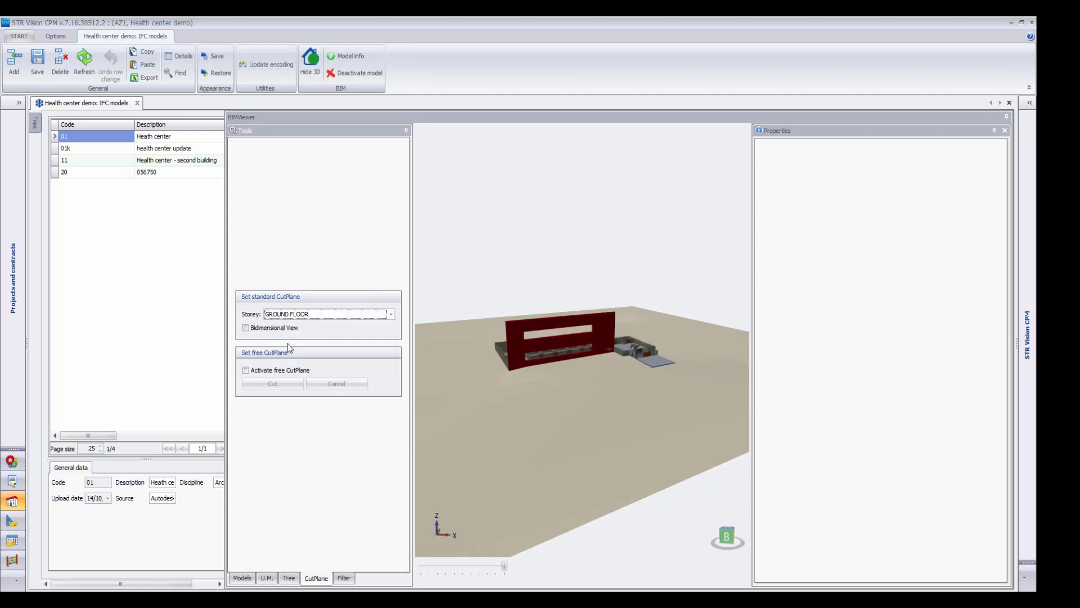
{"action": "left_click_drag", "start_coordinate": [431, 271], "coordinate": [535, 265]}
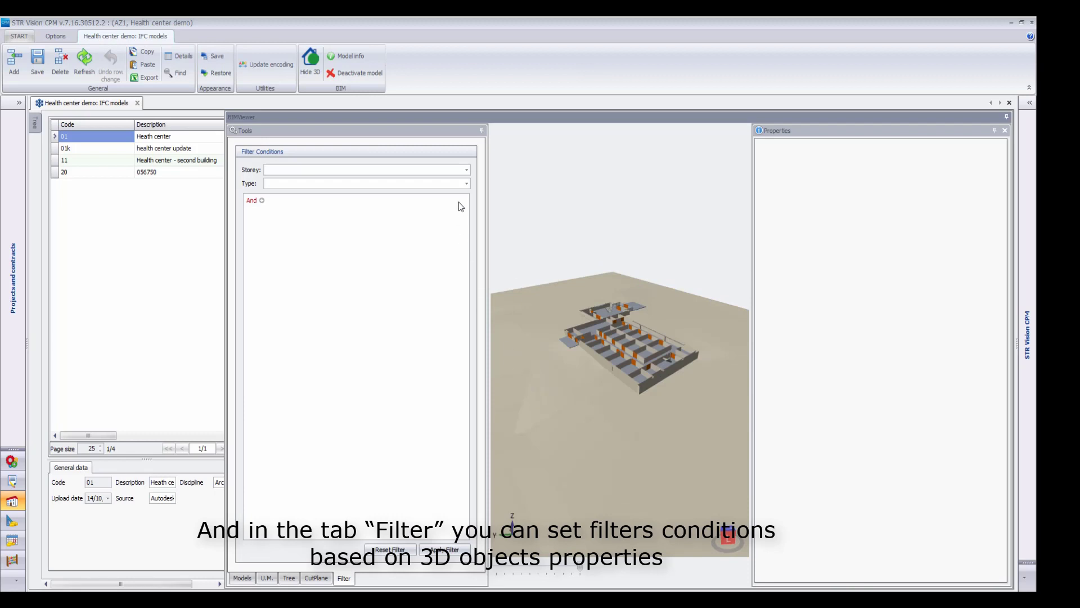
Step: Filter the model's objects by storey Lower Level and type IfcWall, and apply the filter
{"action": "left_click", "coordinate": [467, 169]}
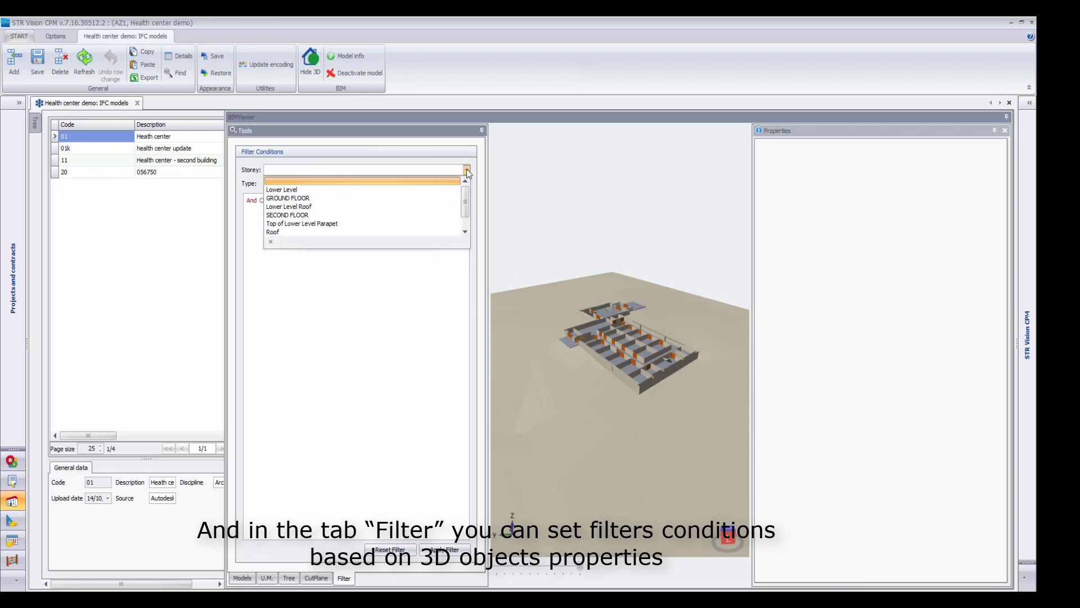
{"action": "left_click", "coordinate": [433, 190]}
{"action": "left_click", "coordinate": [437, 183]}
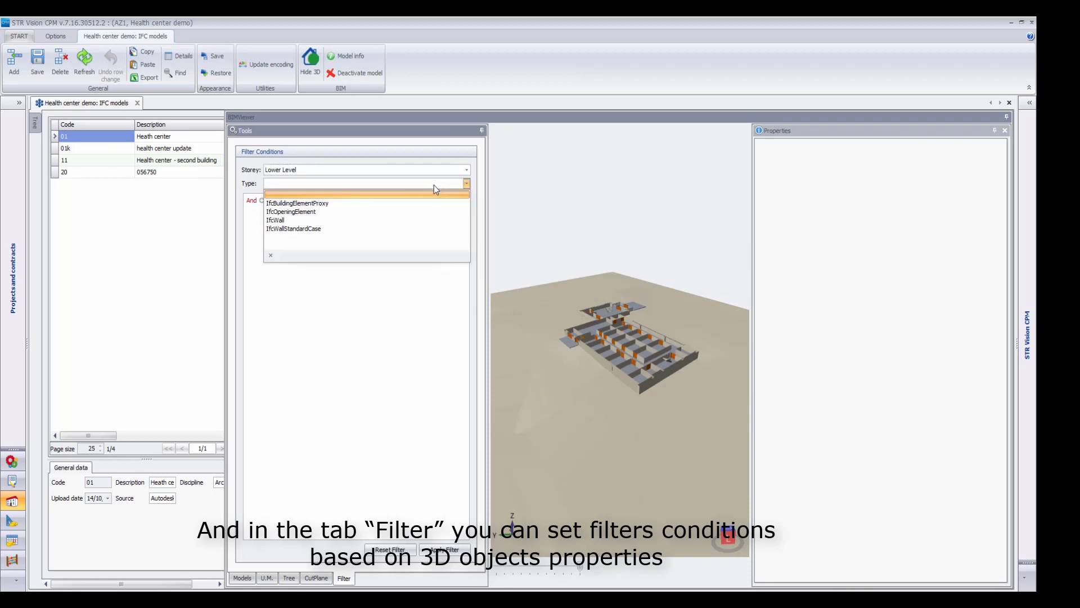
{"action": "left_click", "coordinate": [404, 217]}
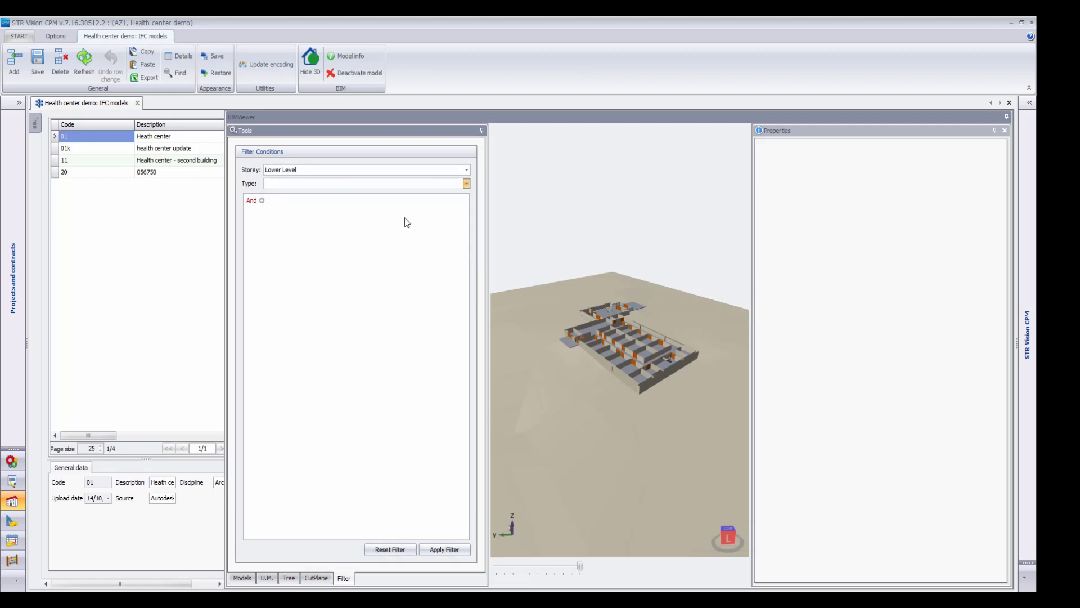
{"action": "left_click", "coordinate": [440, 550]}
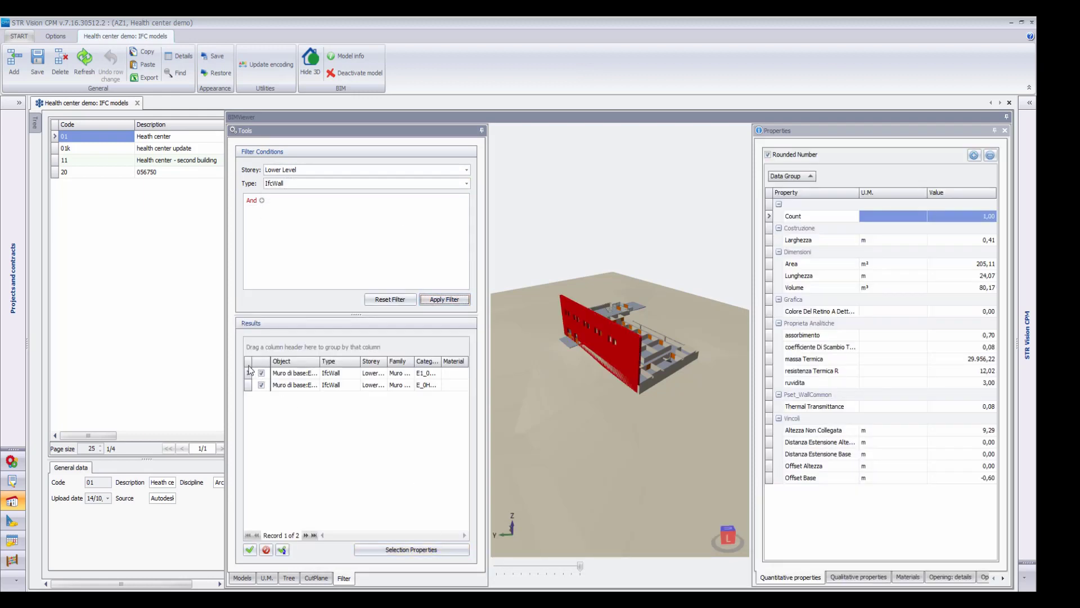
Step: Select the first wall in the filter results and examine its qualitative properties, materials and opening details
{"action": "left_click", "coordinate": [248, 373]}
{"action": "scroll", "coordinate": [629, 353], "scroll_direction": "up", "scroll_amount": 3}
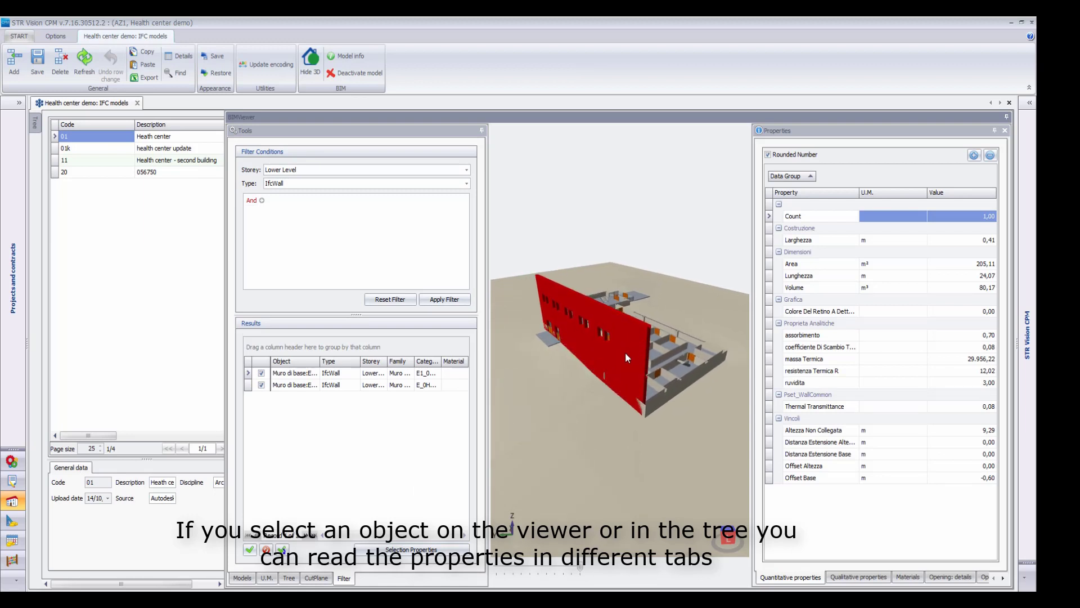
{"action": "left_click", "coordinate": [562, 225]}
{"action": "left_click_drag", "start_coordinate": [534, 221], "coordinate": [576, 366]}
{"action": "left_click", "coordinate": [581, 376]}
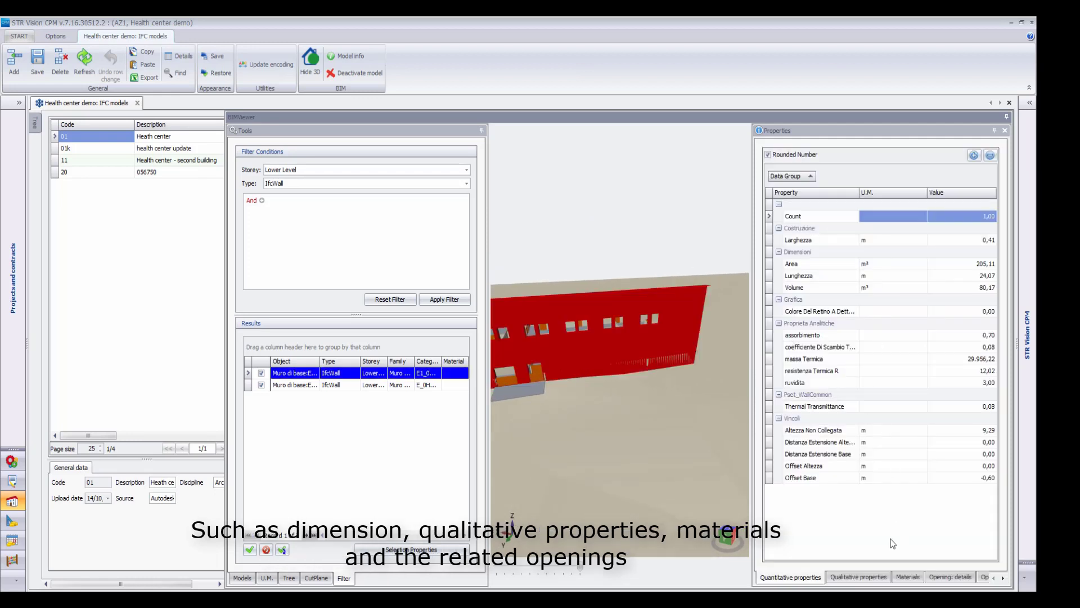
{"action": "left_click", "coordinate": [885, 581]}
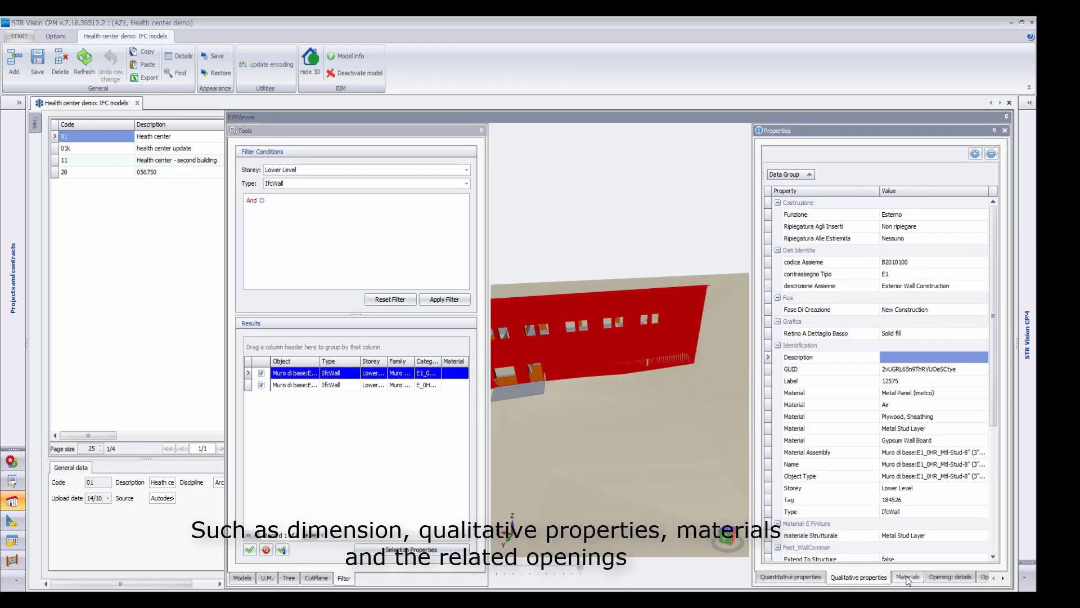
{"action": "left_click", "coordinate": [908, 578]}
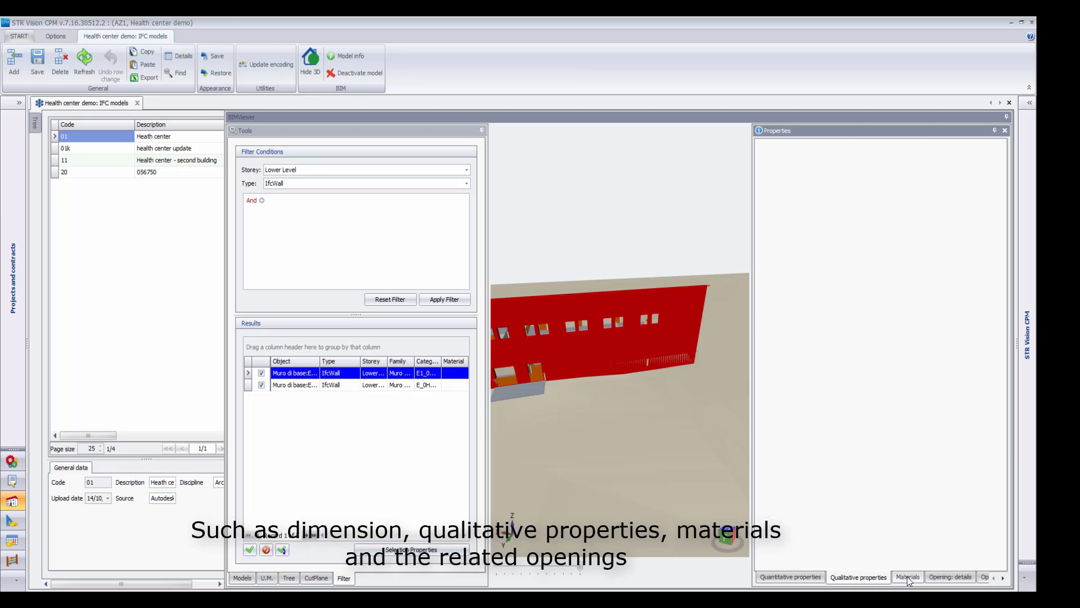
{"action": "left_click", "coordinate": [951, 579]}
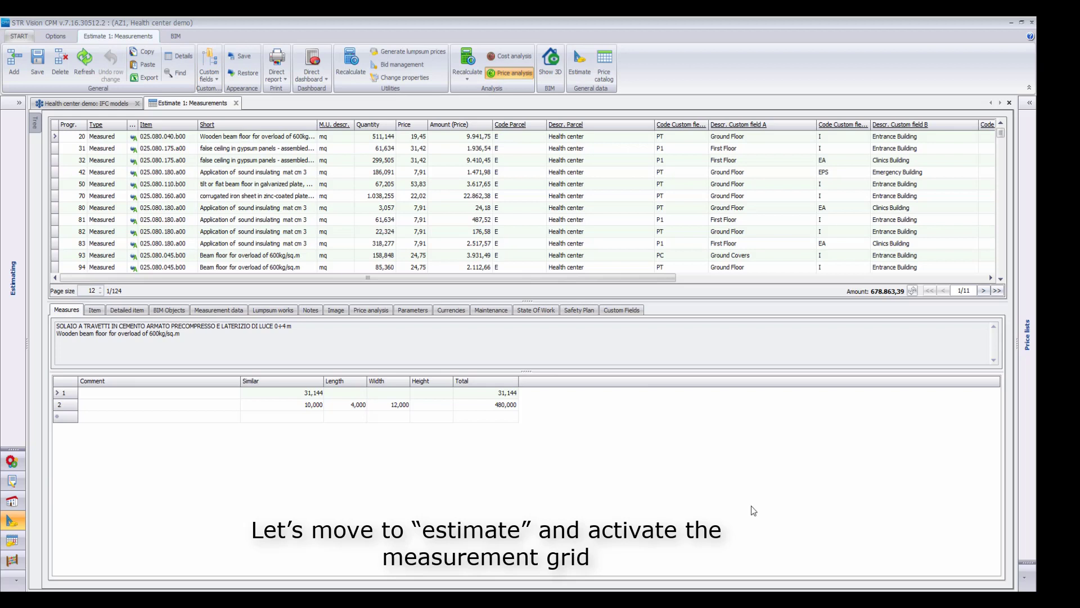
Step: Open a widened BIM viewer beside the Estimate 1 measurements and load model 01 Health center
{"action": "left_click", "coordinate": [549, 69]}
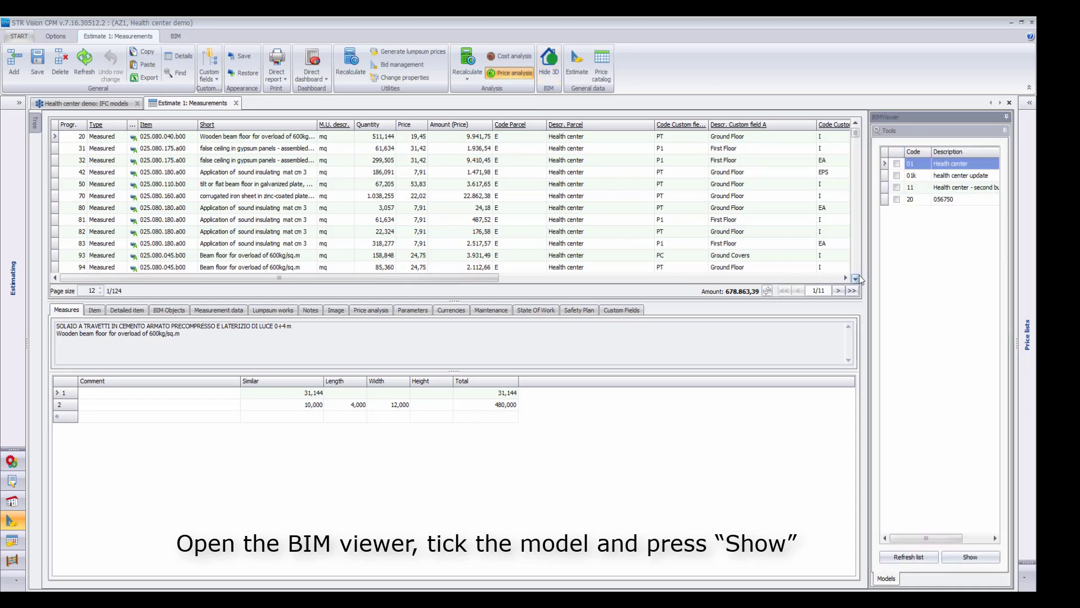
{"action": "left_click_drag", "start_coordinate": [866, 275], "coordinate": [490, 262]}
{"action": "left_click", "coordinate": [517, 163]}
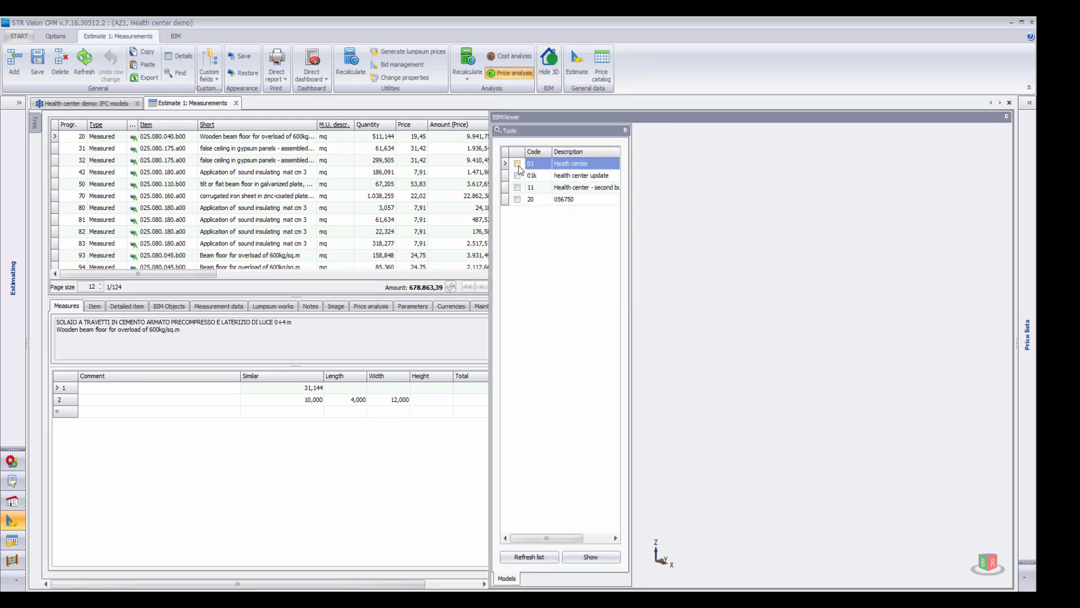
{"action": "left_click", "coordinate": [596, 558]}
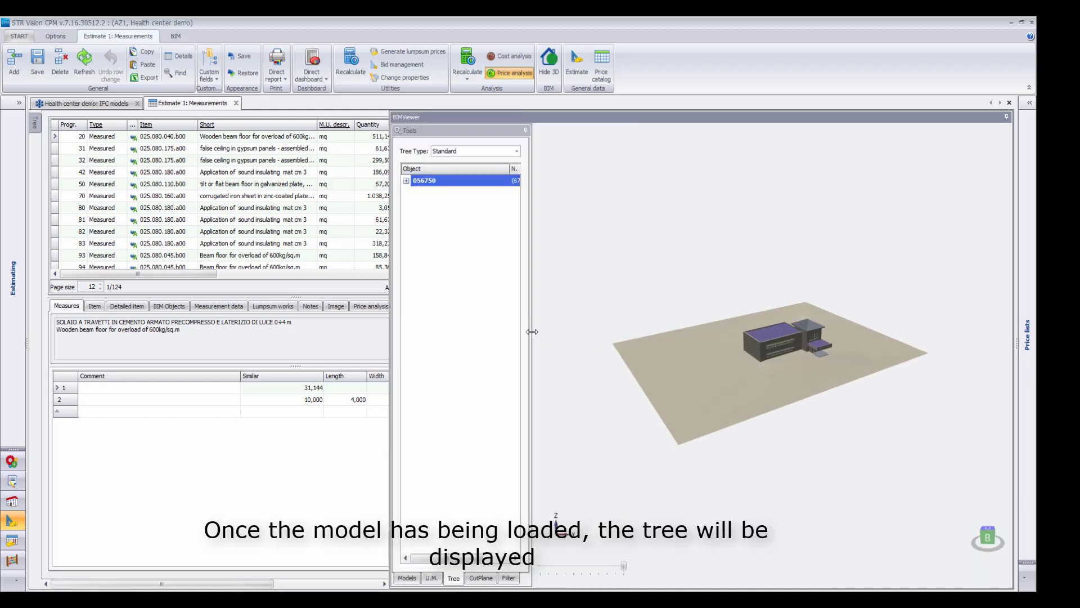
Step: Expand the model tree down to the GROUND FLOOR's IFC types, widening the tools pane and the Object column
{"action": "left_click_drag", "start_coordinate": [555, 339], "coordinate": [551, 335]}
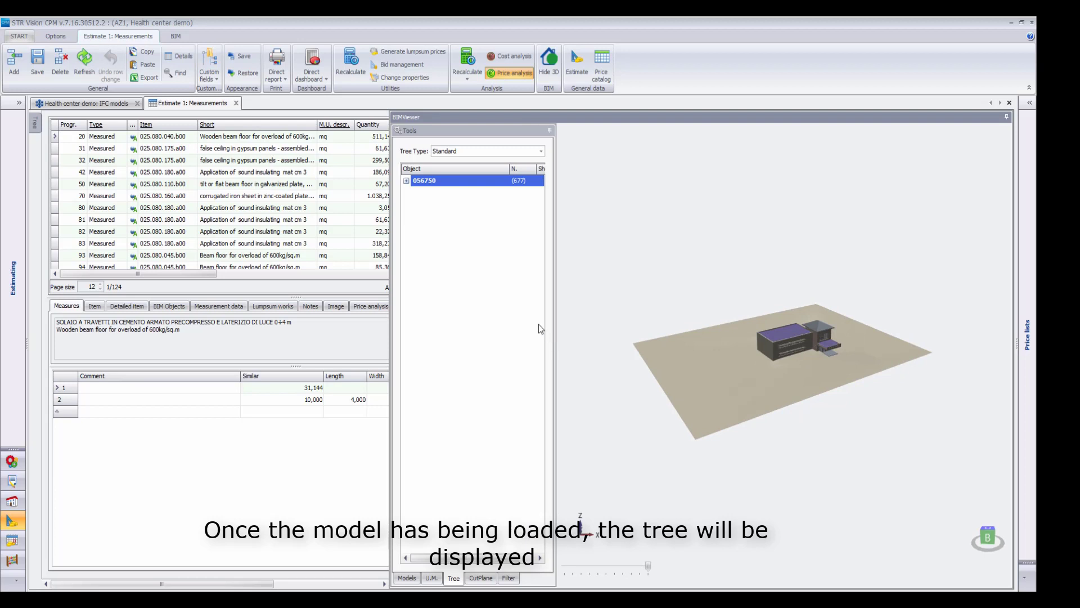
{"action": "left_click", "coordinate": [407, 181]}
{"action": "left_click", "coordinate": [416, 192]}
{"action": "left_click", "coordinate": [426, 203]}
{"action": "left_click", "coordinate": [436, 225]}
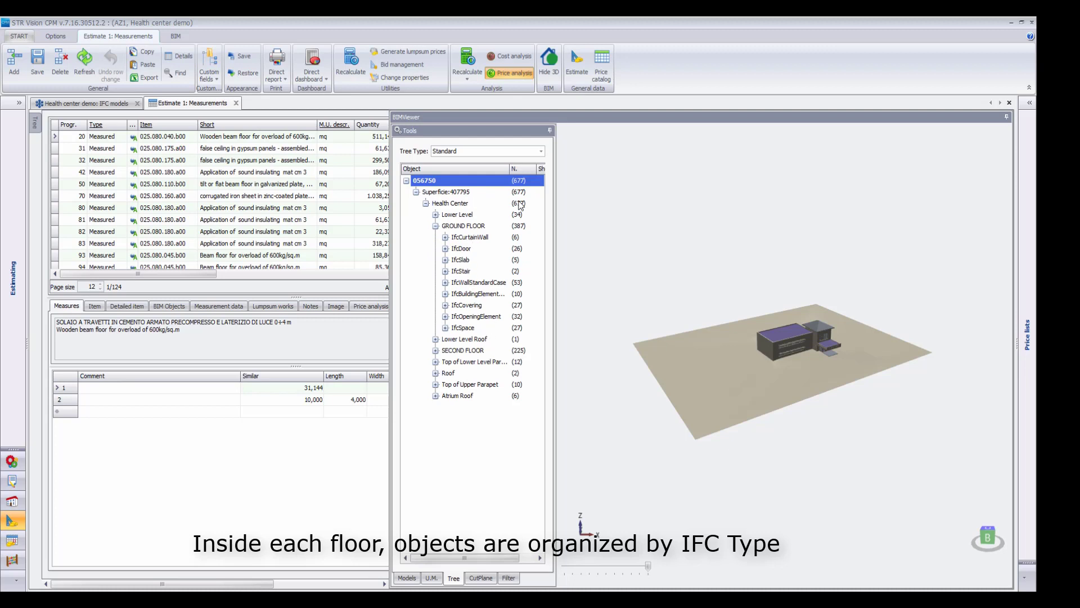
{"action": "left_click_drag", "start_coordinate": [510, 169], "coordinate": [535, 172]}
Step: Show the GROUND FLOOR's IfcDoor group in the 3D model using the visibility options
{"action": "left_click", "coordinate": [460, 249]}
{"action": "right_click", "coordinate": [460, 249]}
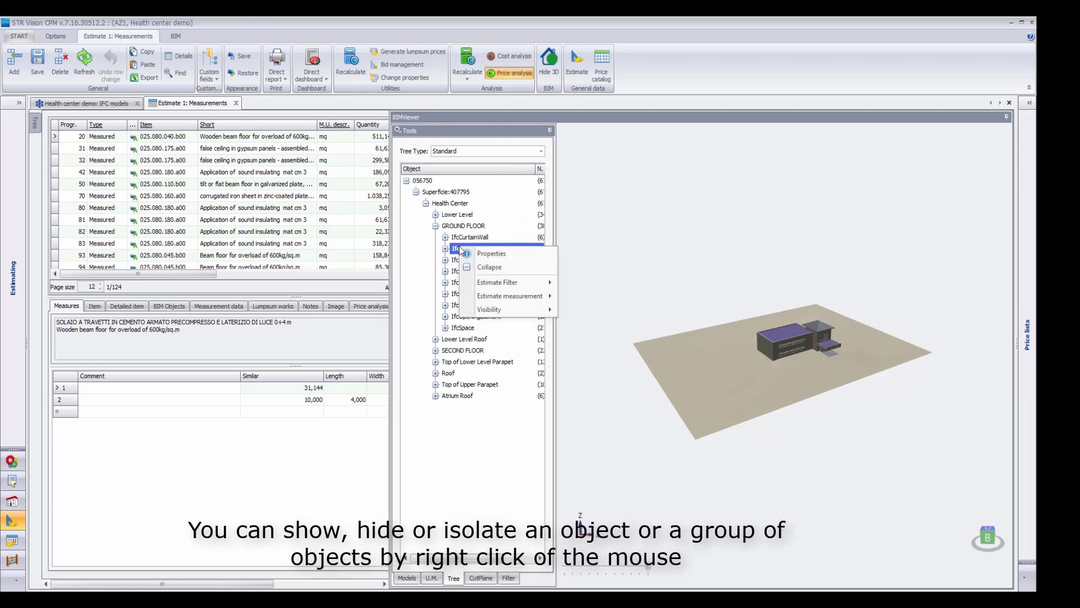
{"action": "mouse_move", "coordinate": [507, 313]}
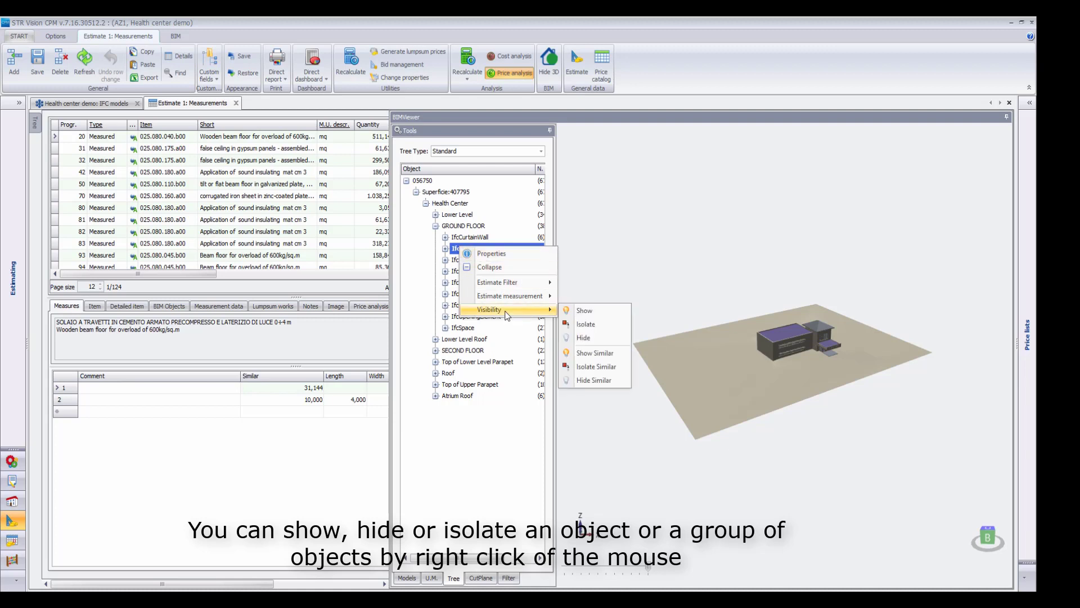
{"action": "left_click", "coordinate": [584, 310]}
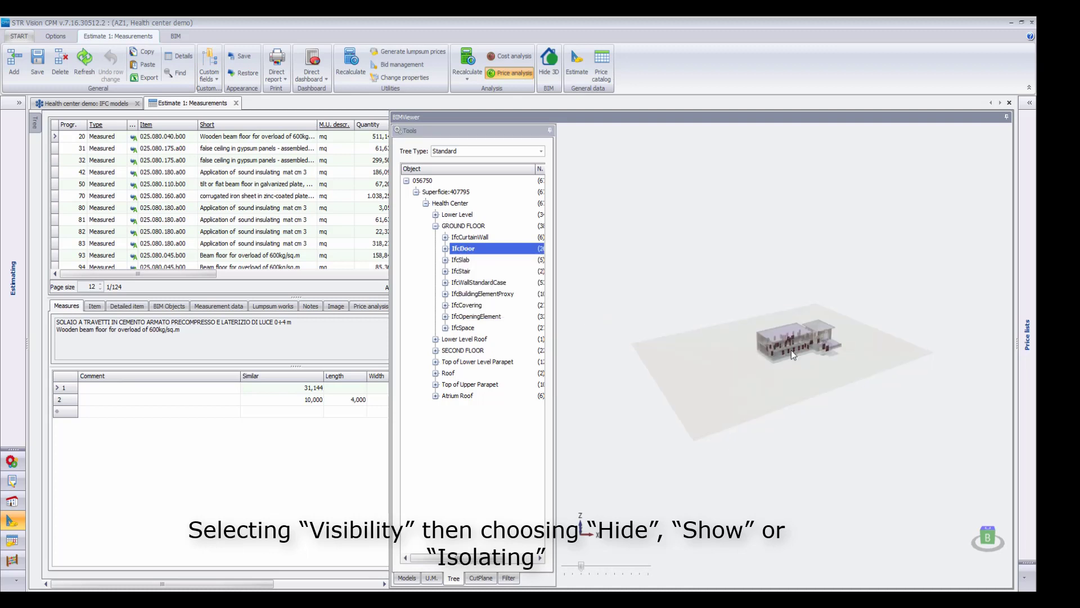
Step: Examine the highlighted doors inside the transparent building from above and up close
{"action": "scroll", "coordinate": [791, 350], "scroll_direction": "up", "scroll_amount": 5}
{"action": "scroll", "coordinate": [791, 350], "scroll_direction": "up", "scroll_amount": 3}
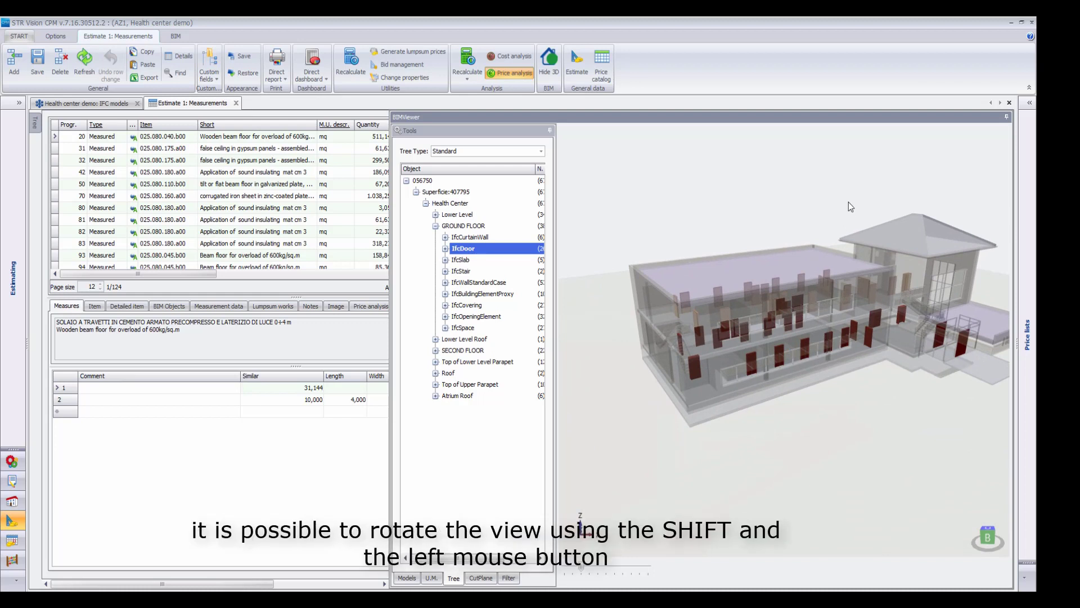
{"action": "left_click_drag", "start_coordinate": [850, 191], "coordinate": [855, 221], "text": "shift"}
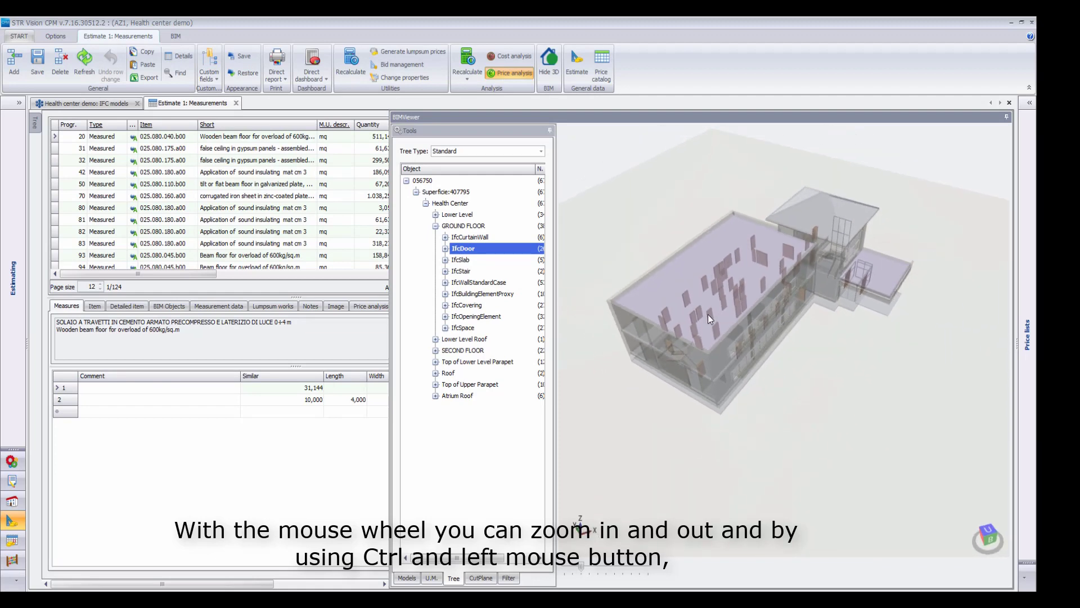
{"action": "scroll", "coordinate": [708, 316], "scroll_direction": "up", "scroll_amount": 10}
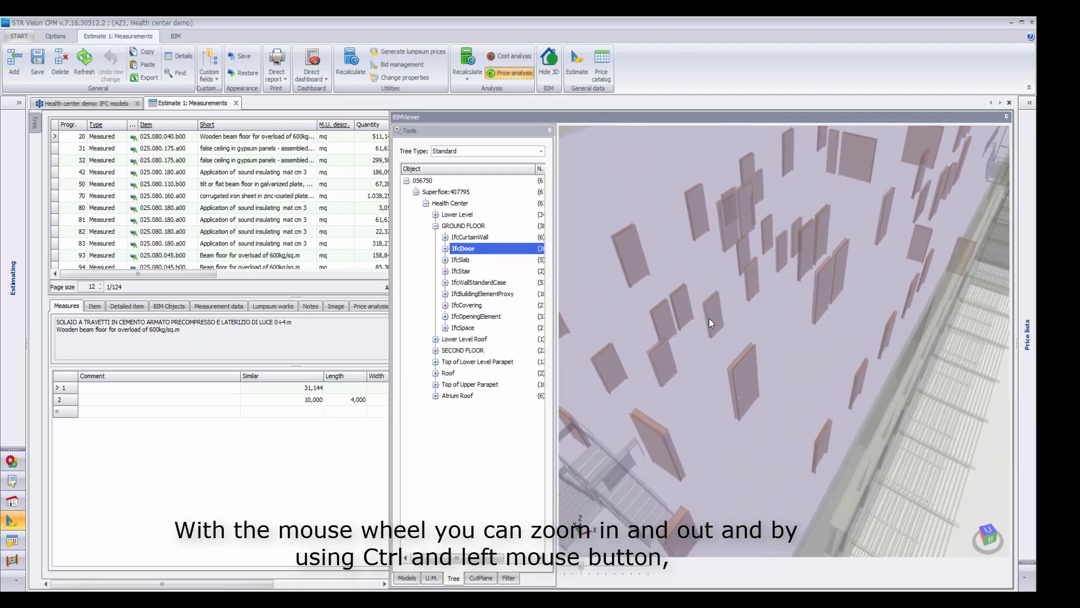
{"action": "scroll", "coordinate": [709, 318], "scroll_direction": "down", "scroll_amount": 10}
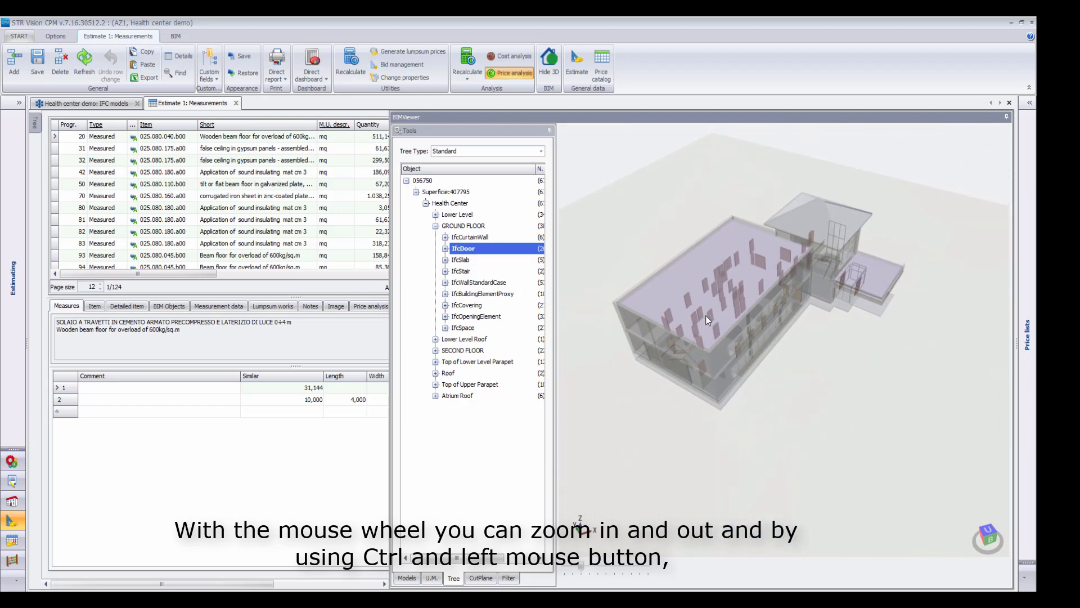
{"action": "left_click", "coordinate": [694, 322]}
{"action": "right_click", "coordinate": [698, 323]}
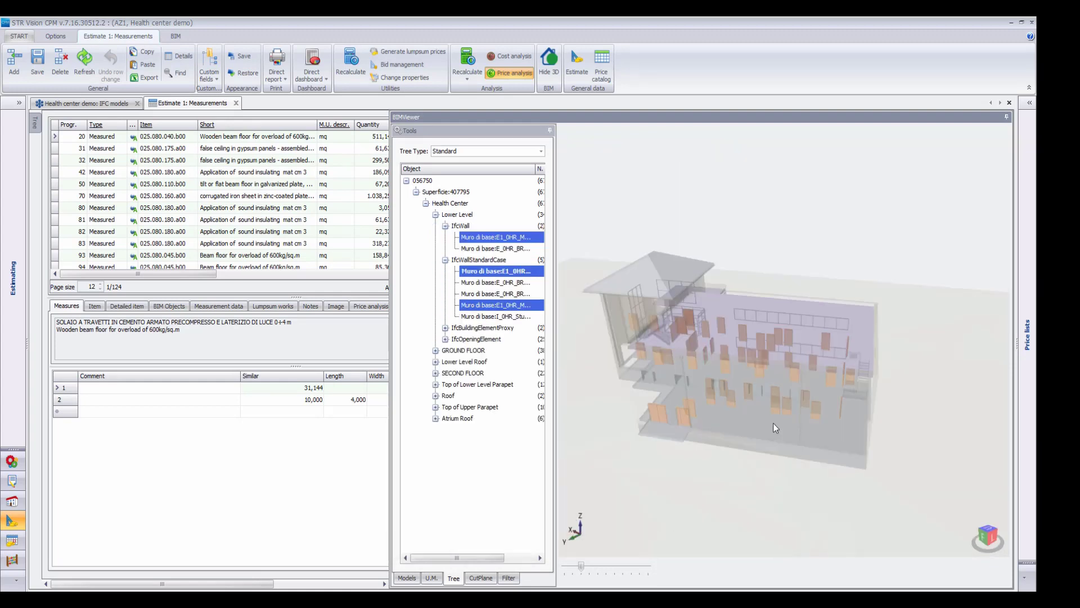
Step: Select three Lower Level E1_0HR exterior walls together, one IfcWall and two IfcWallStandardCase, and open their combined properties
{"action": "left_click", "coordinate": [773, 423]}
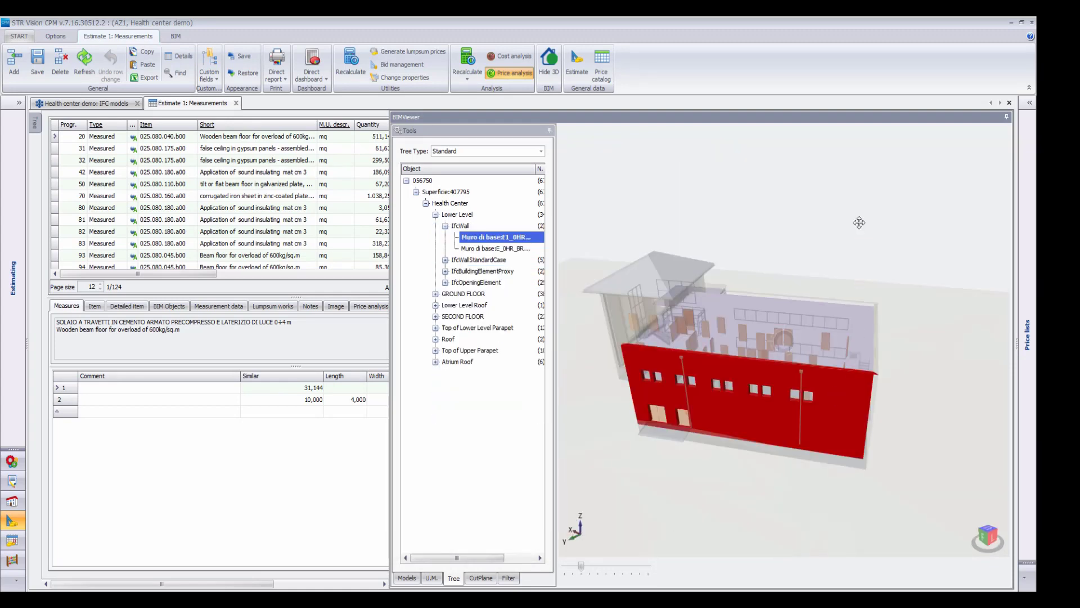
{"action": "left_click_drag", "start_coordinate": [855, 249], "coordinate": [680, 285]}
{"action": "left_click", "coordinate": [680, 349], "text": "ctrl"}
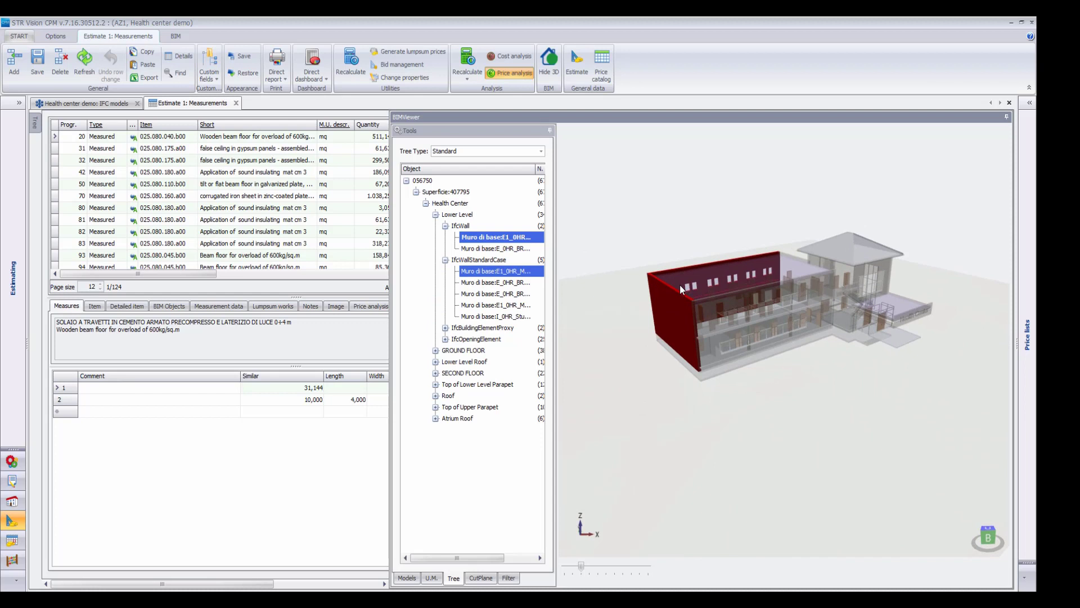
{"action": "left_click", "coordinate": [707, 316], "text": "ctrl"}
{"action": "right_click", "coordinate": [707, 315]}
{"action": "left_click", "coordinate": [718, 325]}
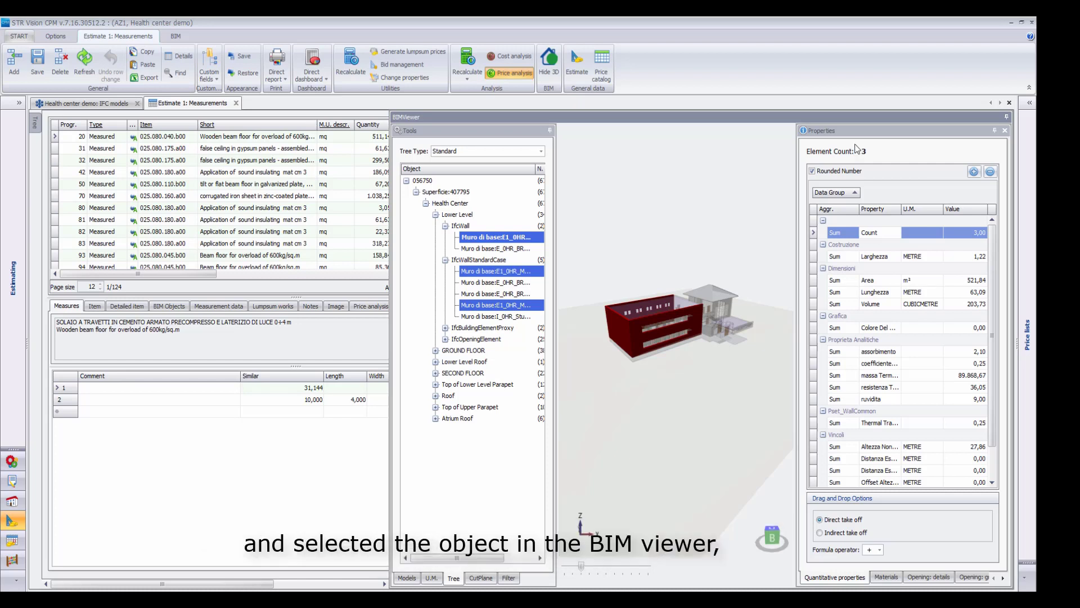
Step: Add a measurement row below item 025.080.040.b00 and assign it the painting item 025.105.265, found by "paint"
{"action": "left_click", "coordinate": [55, 138]}
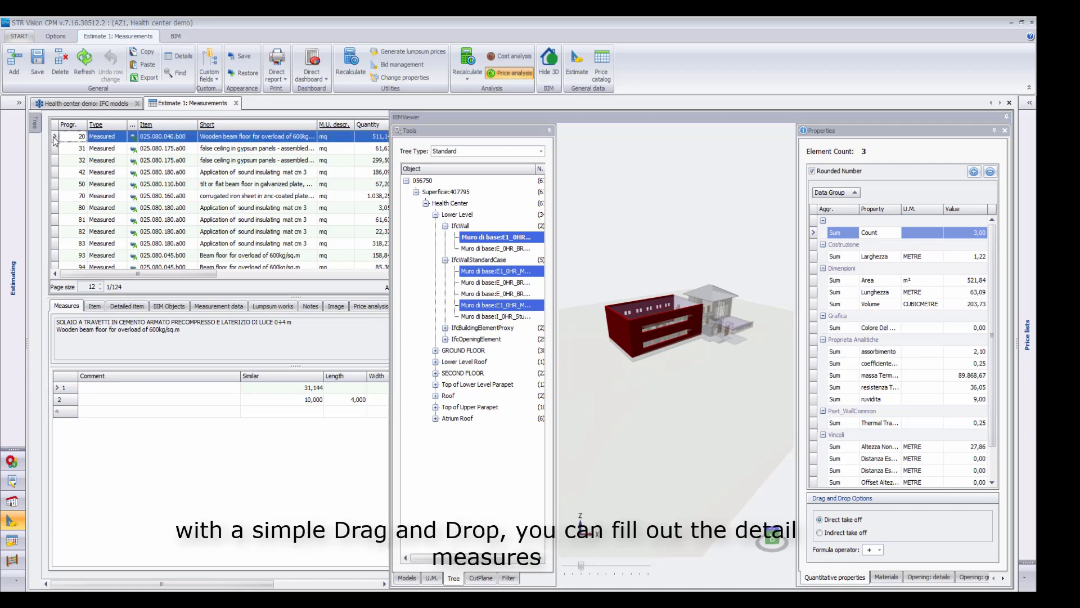
{"action": "left_click", "coordinate": [15, 68]}
{"action": "left_click", "coordinate": [212, 150]}
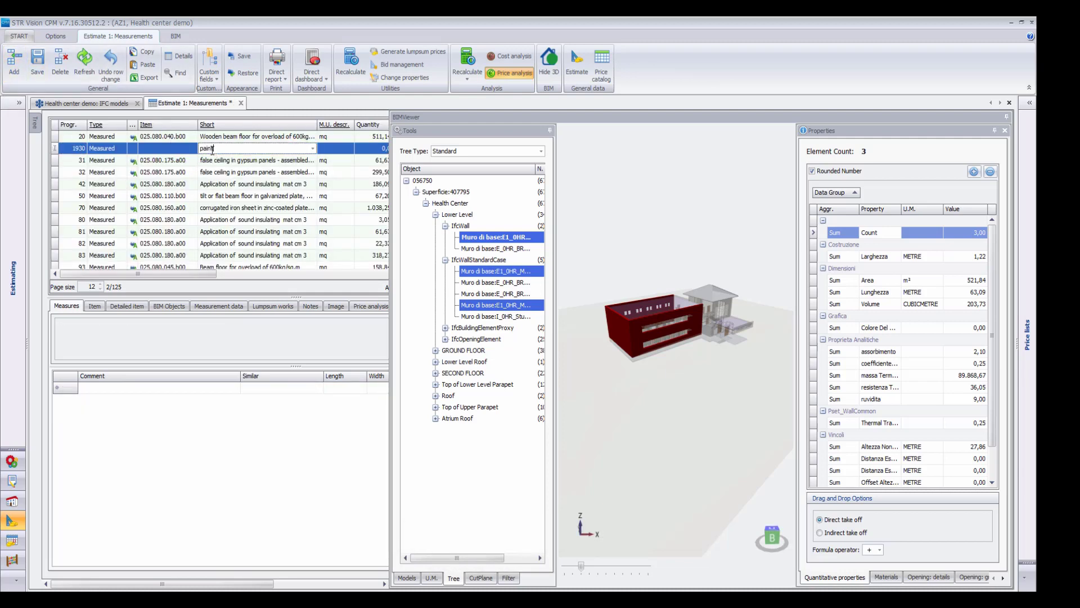
{"action": "type", "text": "paint"}
{"action": "left_click", "coordinate": [313, 149]}
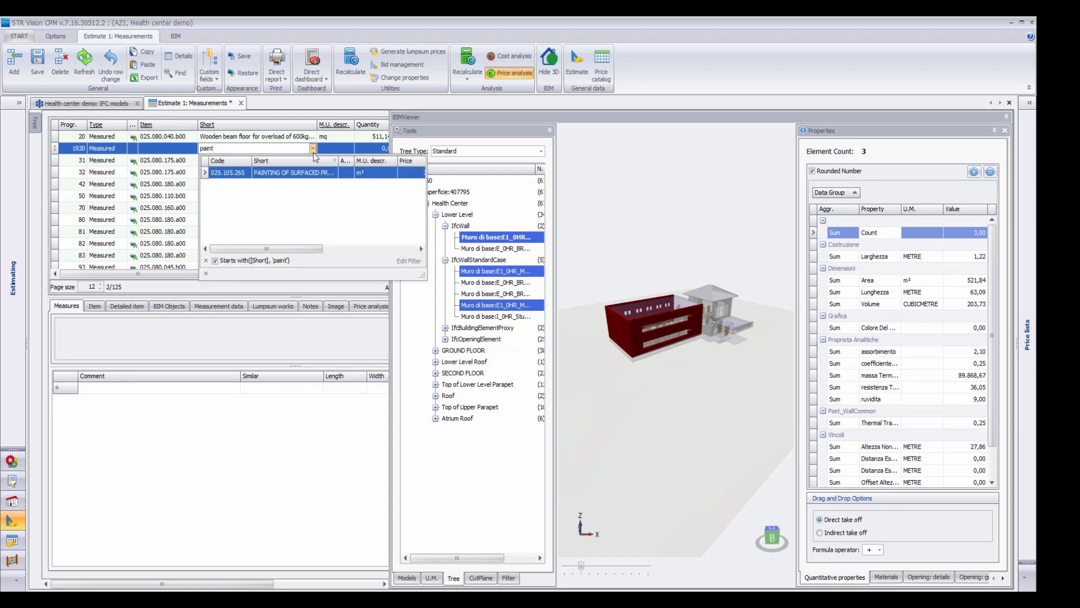
{"action": "double_click", "coordinate": [206, 173]}
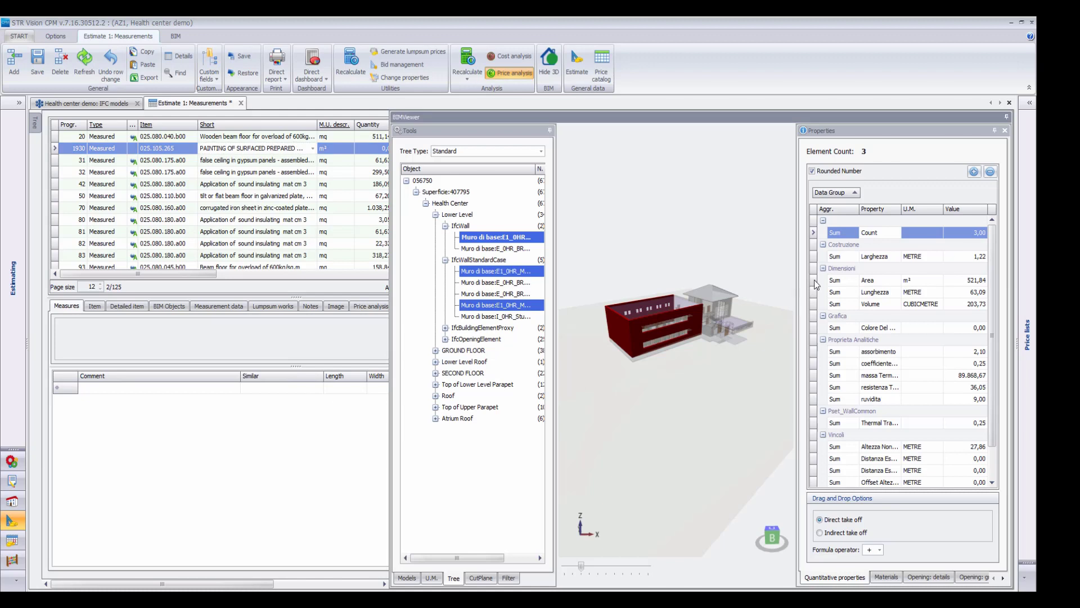
Step: Transfer the three walls' Area property into the painting item's measures as direct take-off and save the estimate
{"action": "left_click_drag", "start_coordinate": [815, 279], "coordinate": [309, 391]}
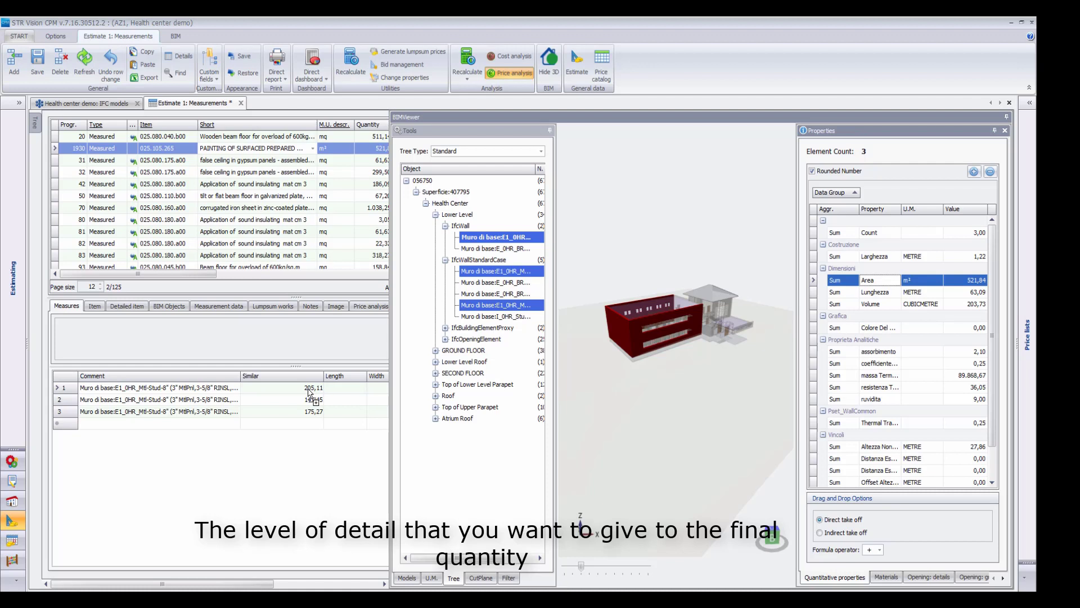
{"action": "left_click", "coordinate": [38, 65]}
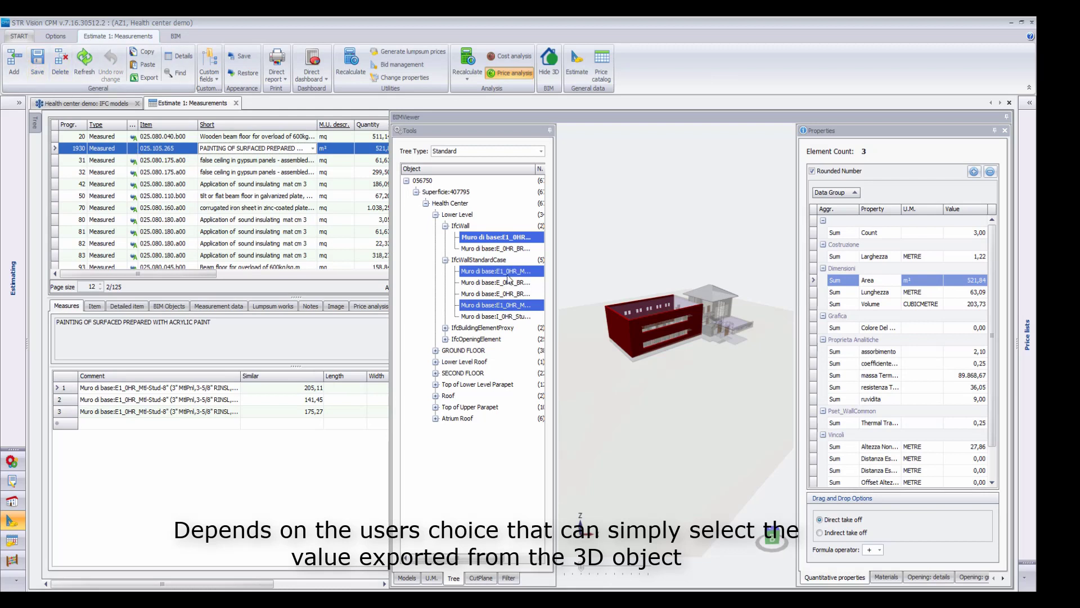
{"action": "left_click", "coordinate": [576, 276]}
{"action": "left_click_drag", "start_coordinate": [588, 269], "coordinate": [607, 352]}
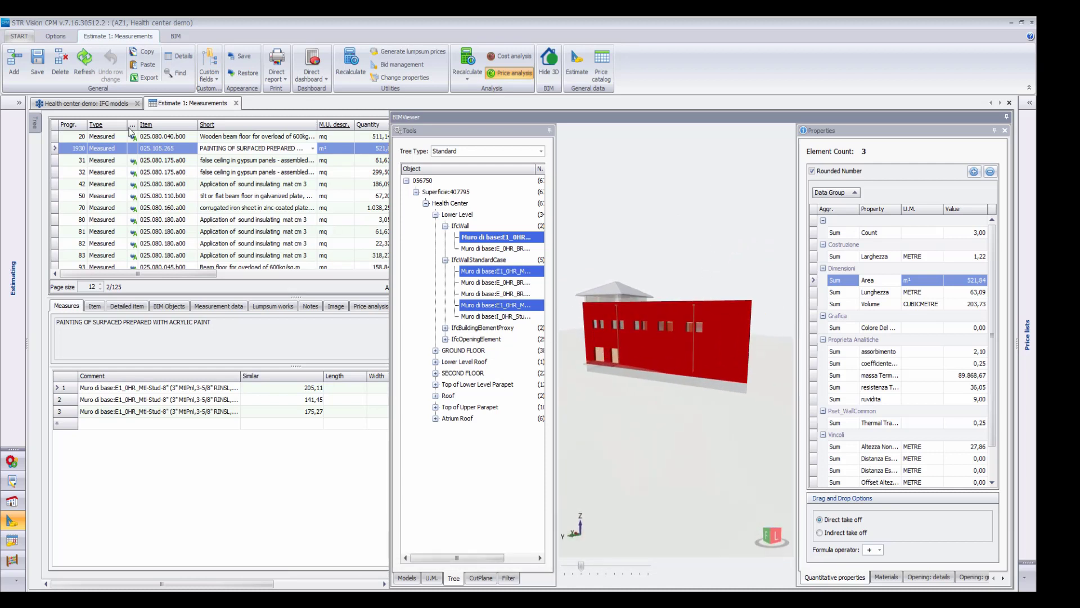
Step: Add another measurement row below the first painting row and assign it item 025.105.265, found by "paint"
{"action": "left_click", "coordinate": [16, 71]}
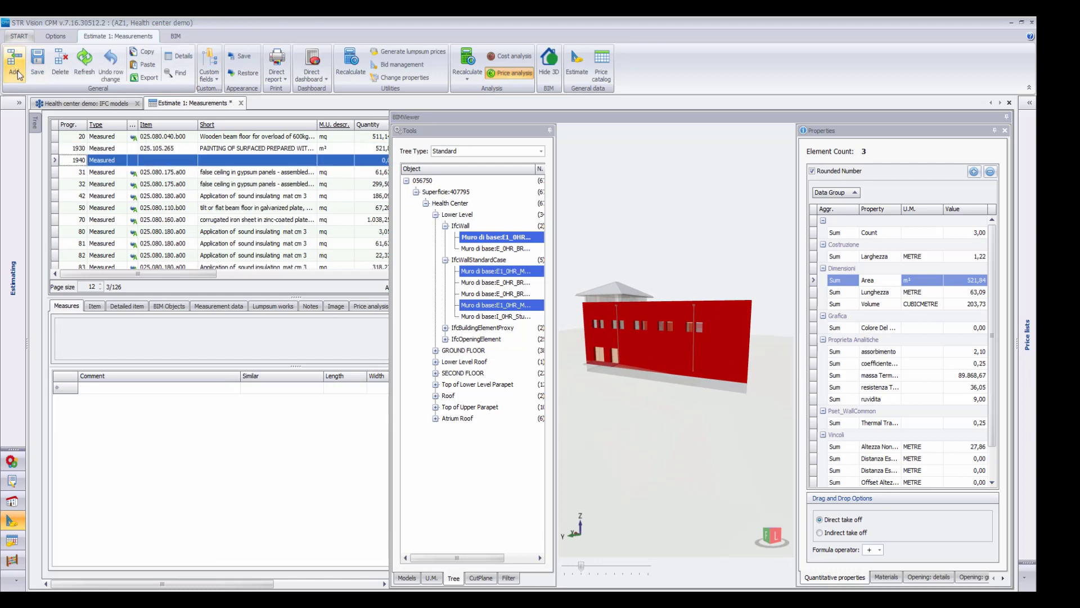
{"action": "left_click", "coordinate": [223, 162]}
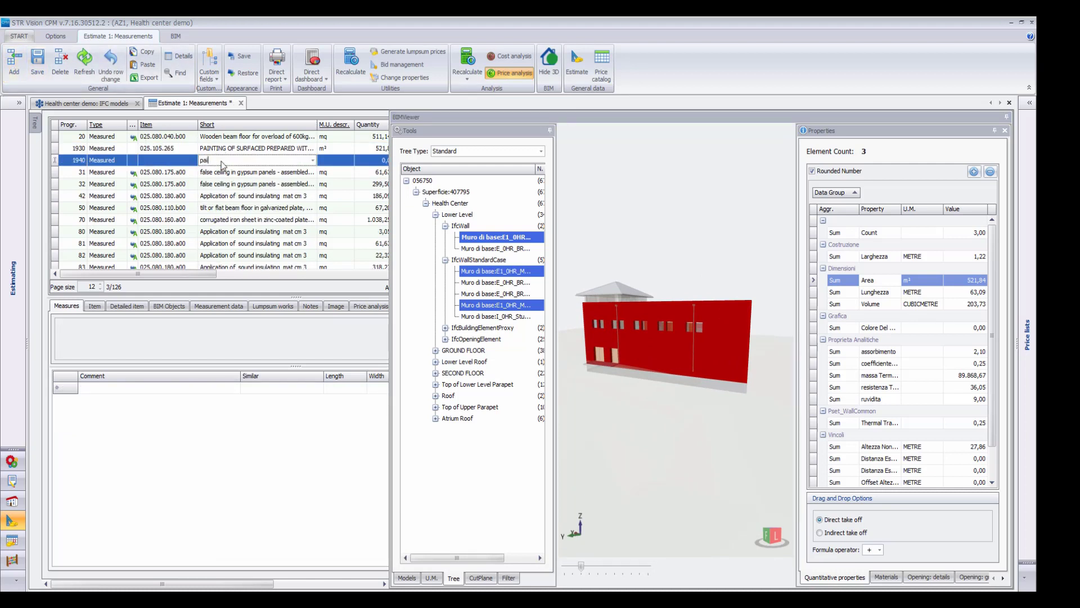
{"action": "type", "text": "paint"}
{"action": "left_click", "coordinate": [312, 160]}
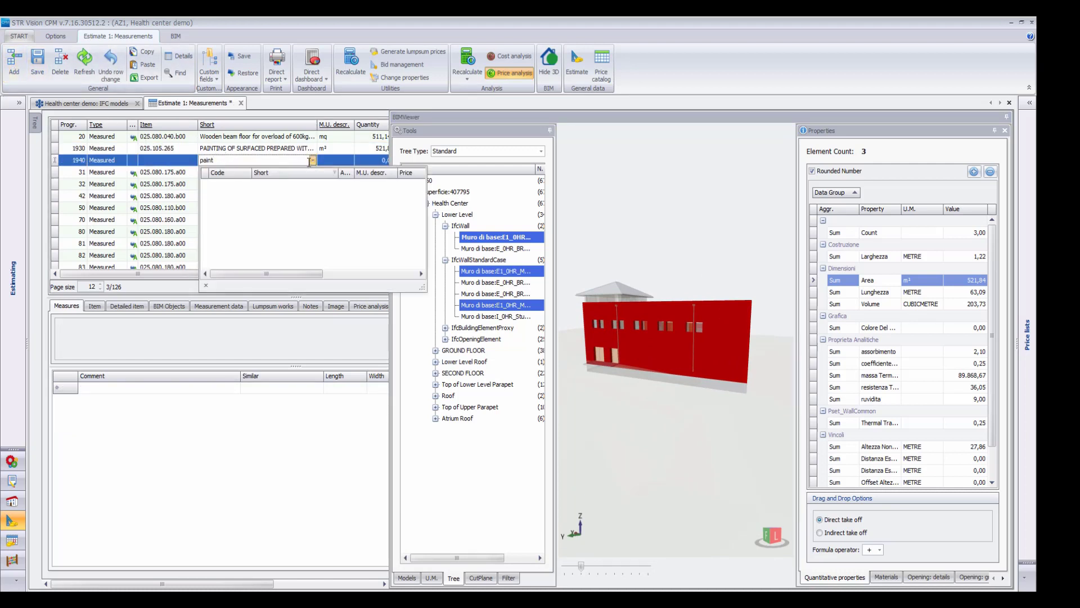
{"action": "left_click", "coordinate": [205, 184]}
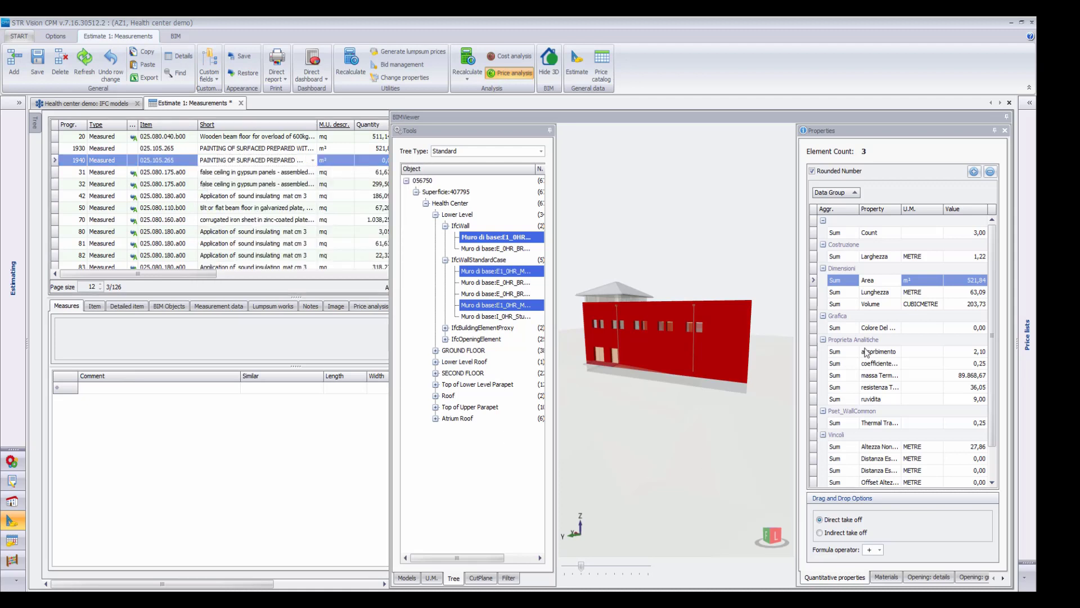
Step: Transfer the three walls' Lunghezza into the new row's Length and their Altezza property into Height by direct take-off, and save the estimate
{"action": "mouse_move", "coordinate": [815, 292]}
{"action": "left_mouse_down"}
{"action": "mouse_move", "coordinate": [766, 291]}
{"action": "mouse_move", "coordinate": [400, 410]}
{"action": "mouse_move", "coordinate": [352, 394]}
{"action": "left_mouse_up"}
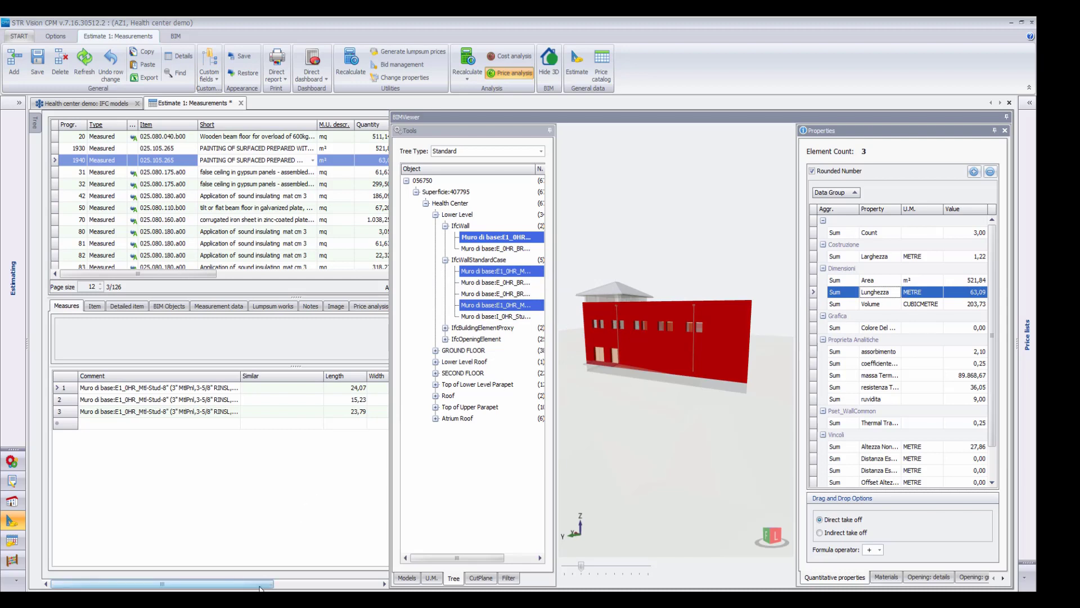
{"action": "left_click_drag", "start_coordinate": [273, 584], "coordinate": [363, 583]}
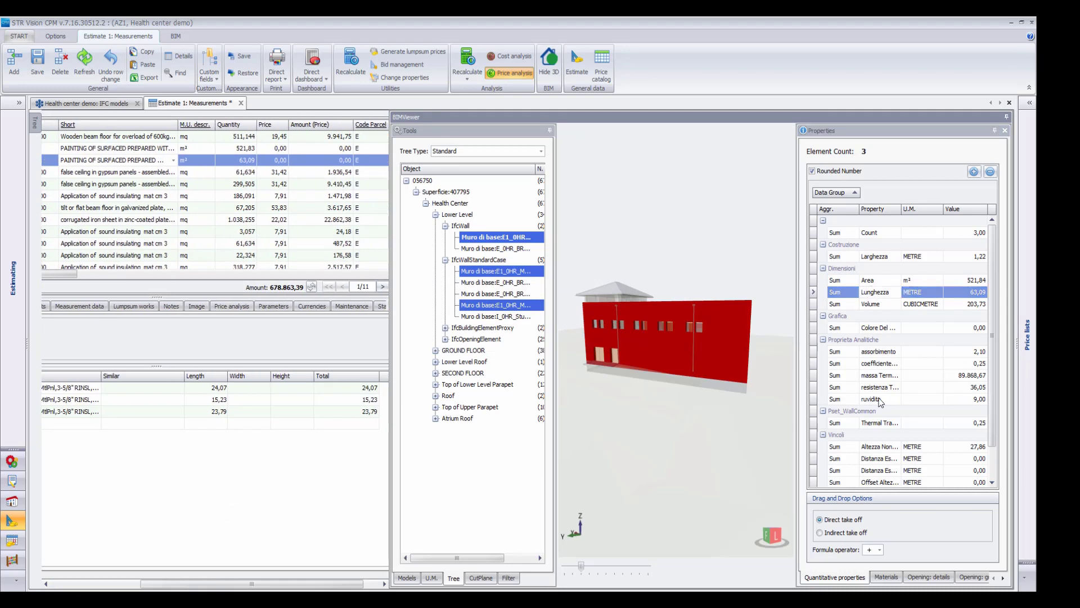
{"action": "scroll", "coordinate": [881, 402], "scroll_direction": "down", "scroll_amount": 1}
{"action": "left_click_drag", "start_coordinate": [813, 428], "coordinate": [293, 393]}
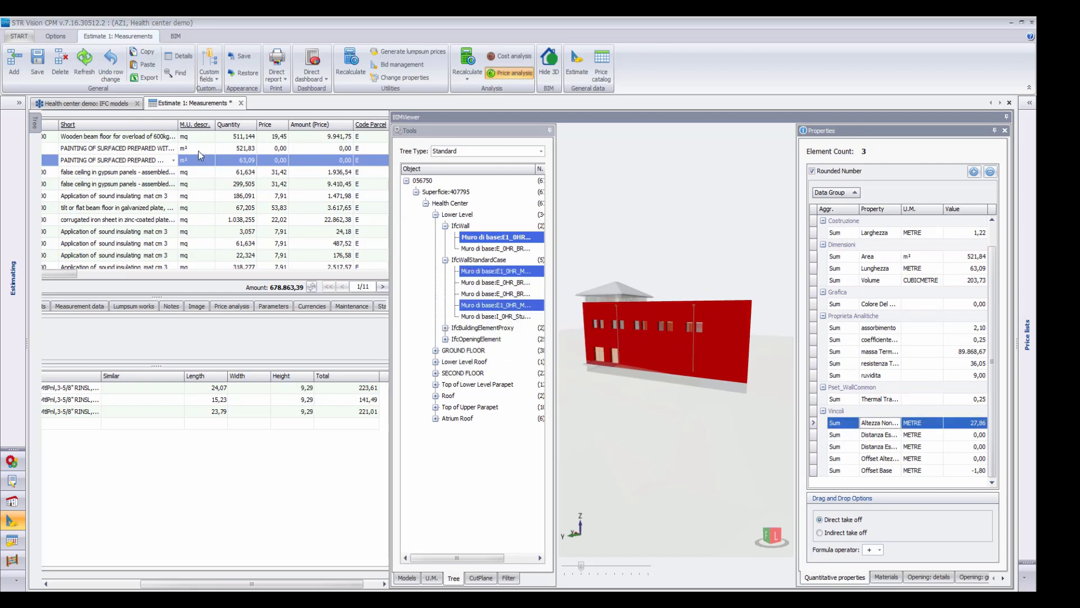
{"action": "left_click", "coordinate": [37, 72]}
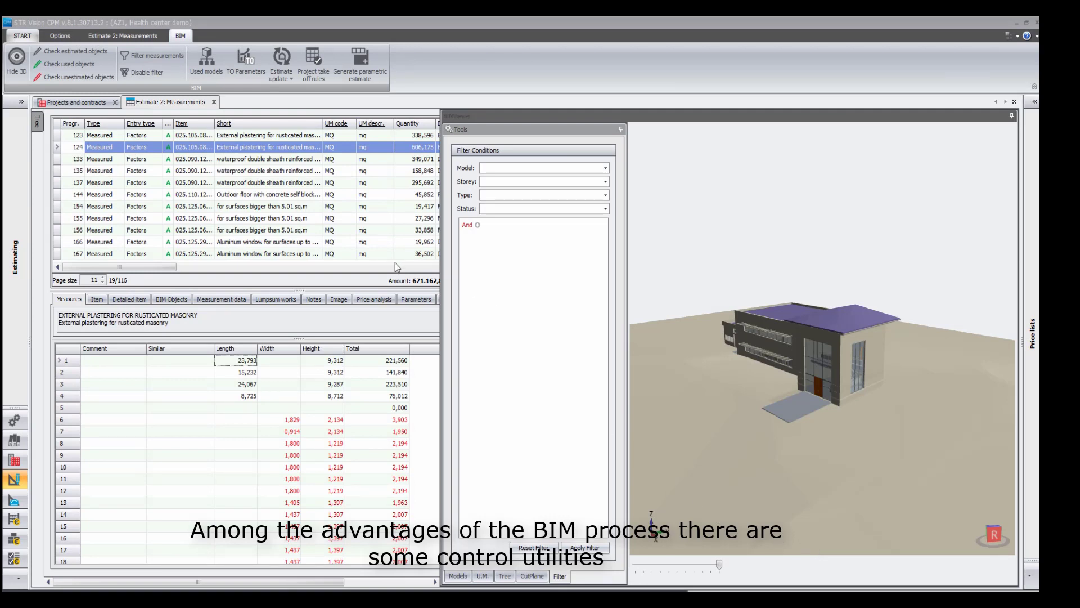
Step: Check the estimated objects of external plastering row 124 and of waterproof sheath row 137 in the 3D model
{"action": "left_click", "coordinate": [56, 148]}
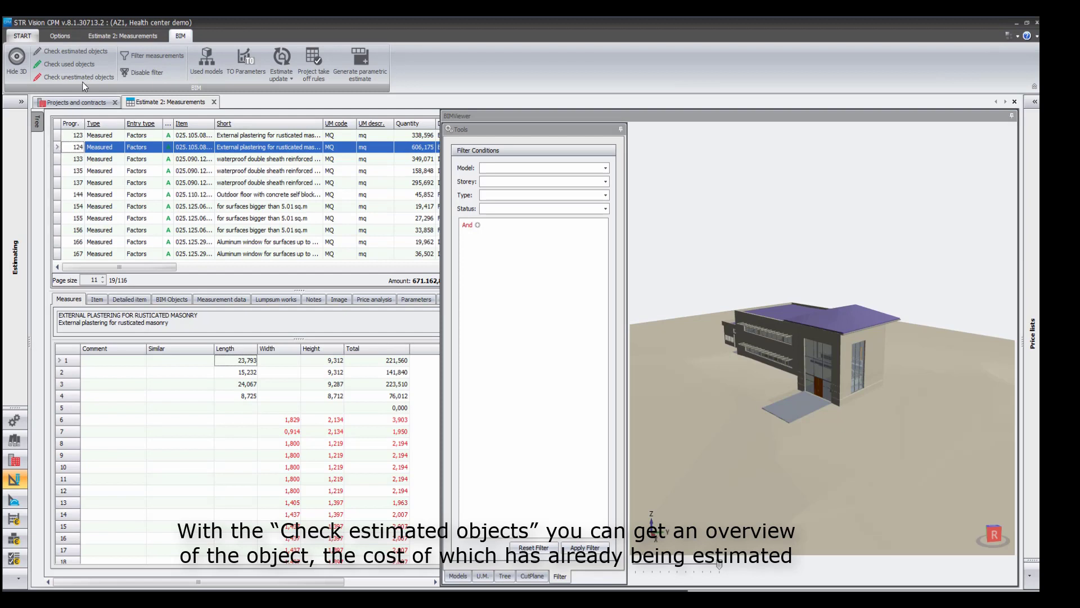
{"action": "left_click", "coordinate": [84, 51]}
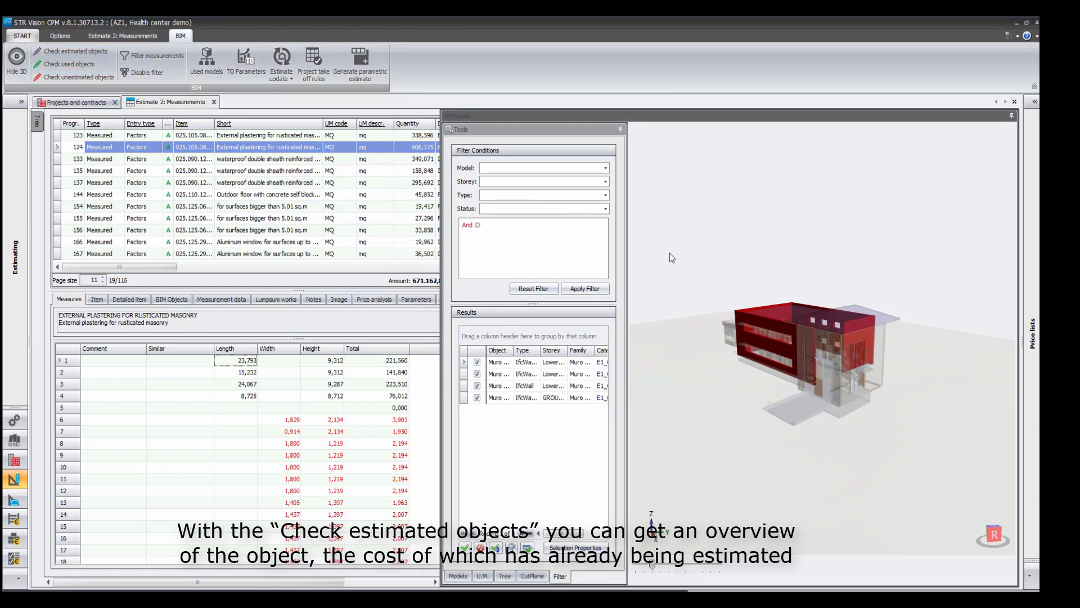
{"action": "left_click_drag", "start_coordinate": [672, 254], "coordinate": [759, 270]}
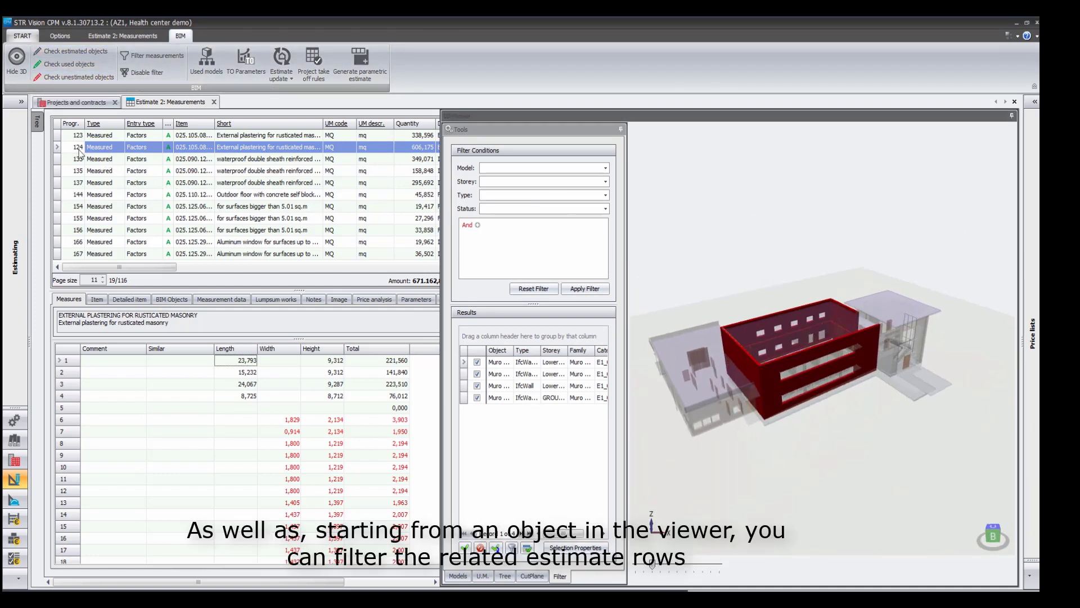
{"action": "left_click", "coordinate": [59, 183]}
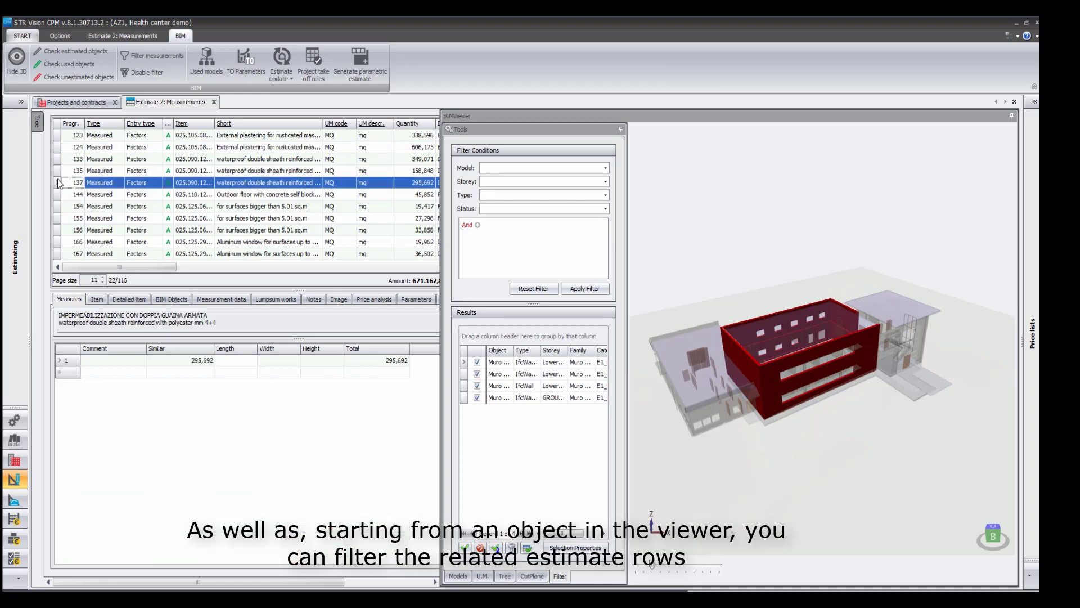
{"action": "left_click", "coordinate": [88, 53]}
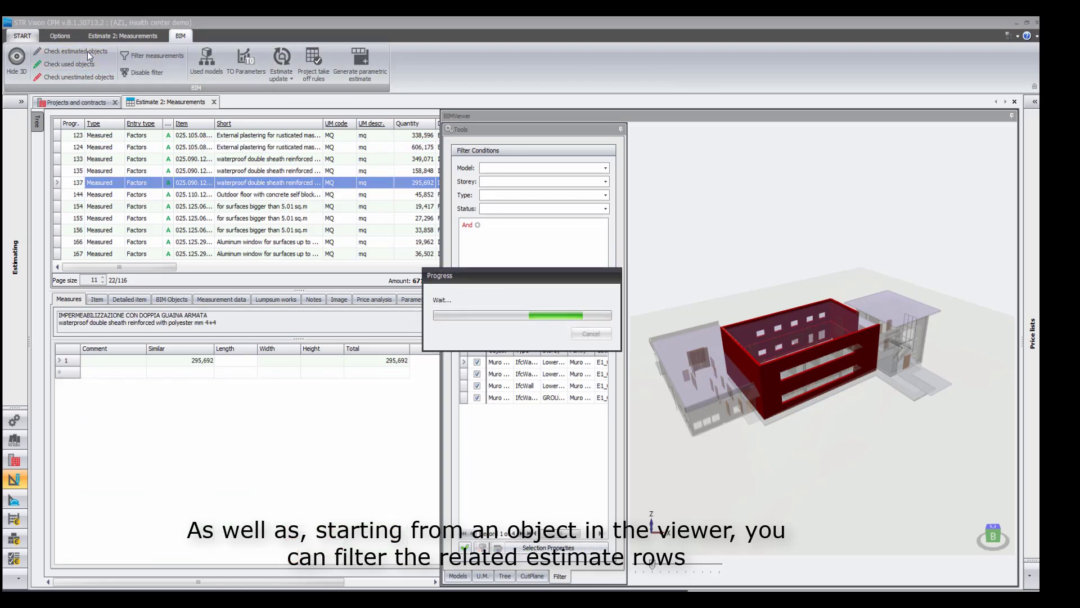
Step: Filter the estimate measurements by the highlighted roof in the viewer, and disable the filter
{"action": "right_click", "coordinate": [686, 363]}
{"action": "mouse_move", "coordinate": [738, 384]}
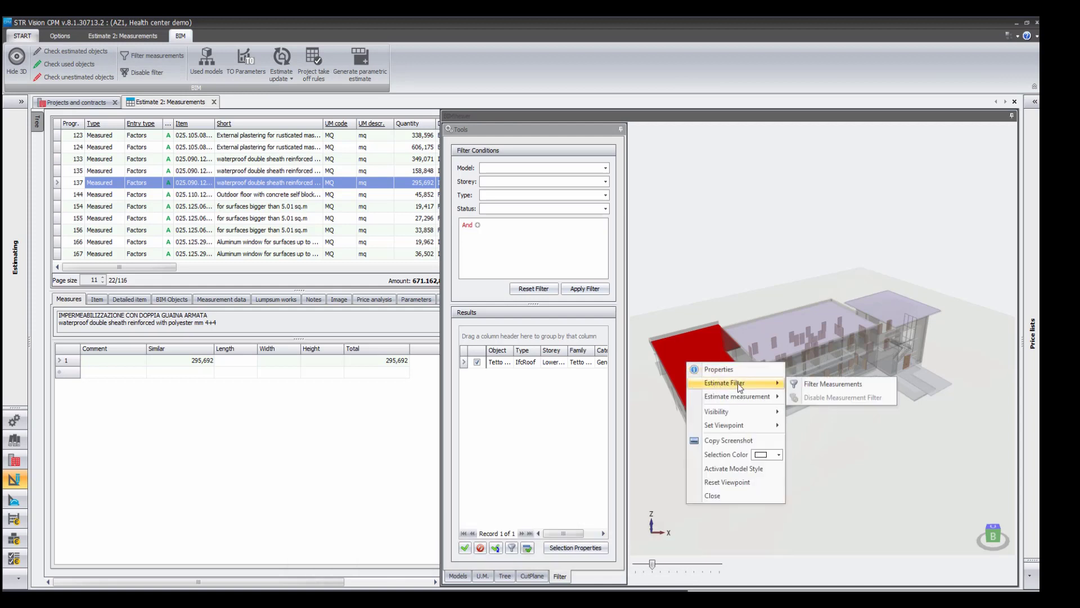
{"action": "left_click", "coordinate": [817, 386]}
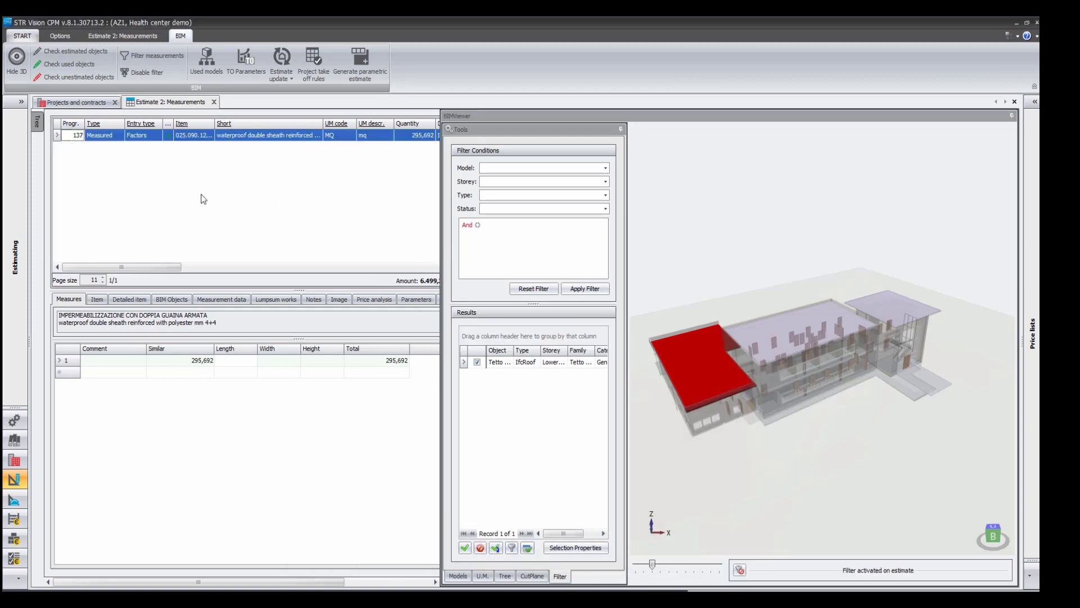
{"action": "left_click", "coordinate": [736, 569]}
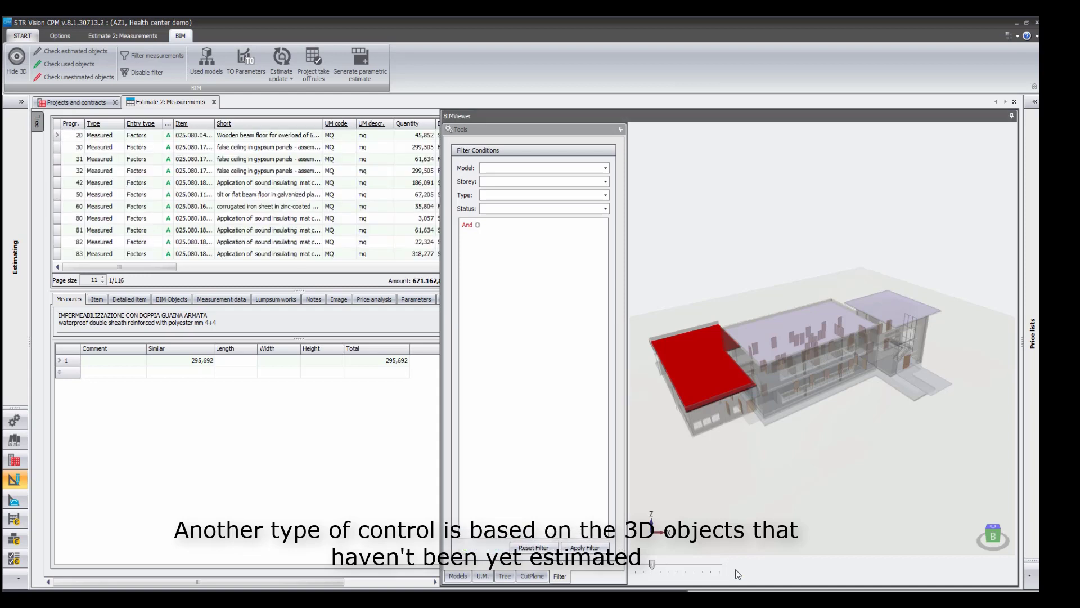
Step: Check the unestimated objects of the whole model and group the results by Type in a widened list
{"action": "left_click_drag", "start_coordinate": [701, 249], "coordinate": [680, 229]}
{"action": "left_click_drag", "start_coordinate": [653, 565], "coordinate": [719, 564]}
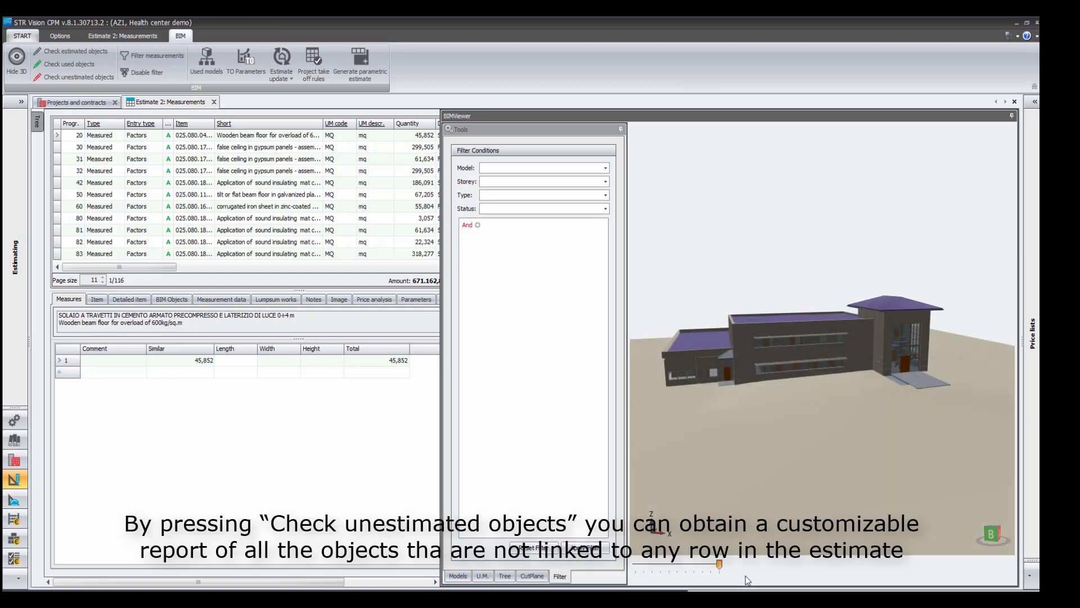
{"action": "left_click", "coordinate": [93, 76]}
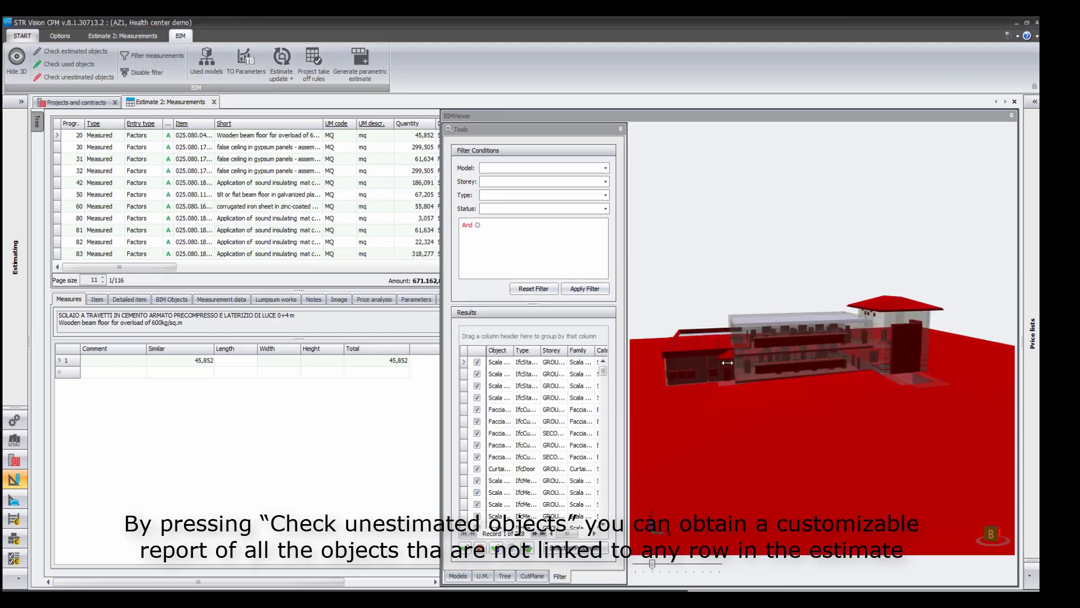
{"action": "left_click_drag", "start_coordinate": [728, 363], "coordinate": [726, 363]}
{"action": "left_click_drag", "start_coordinate": [563, 350], "coordinate": [535, 339]}
Step: Highlight the unestimated IfcDoor, IfcFlowSegment and IfcMember groups one after another and examine them in the building
{"action": "left_click", "coordinate": [475, 389]}
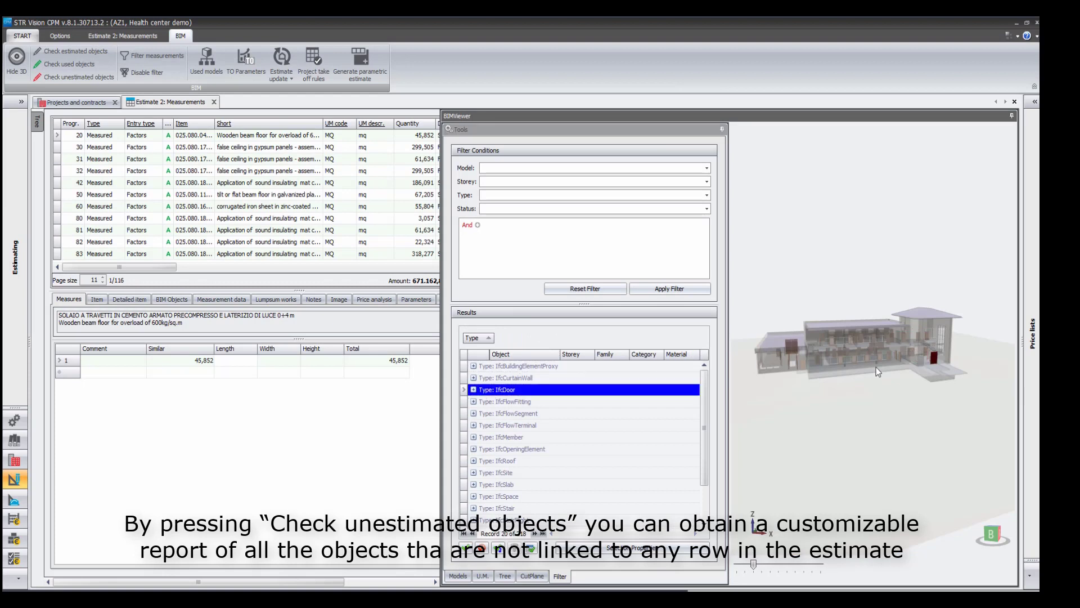
{"action": "scroll", "coordinate": [925, 345], "scroll_direction": "up", "scroll_amount": 3}
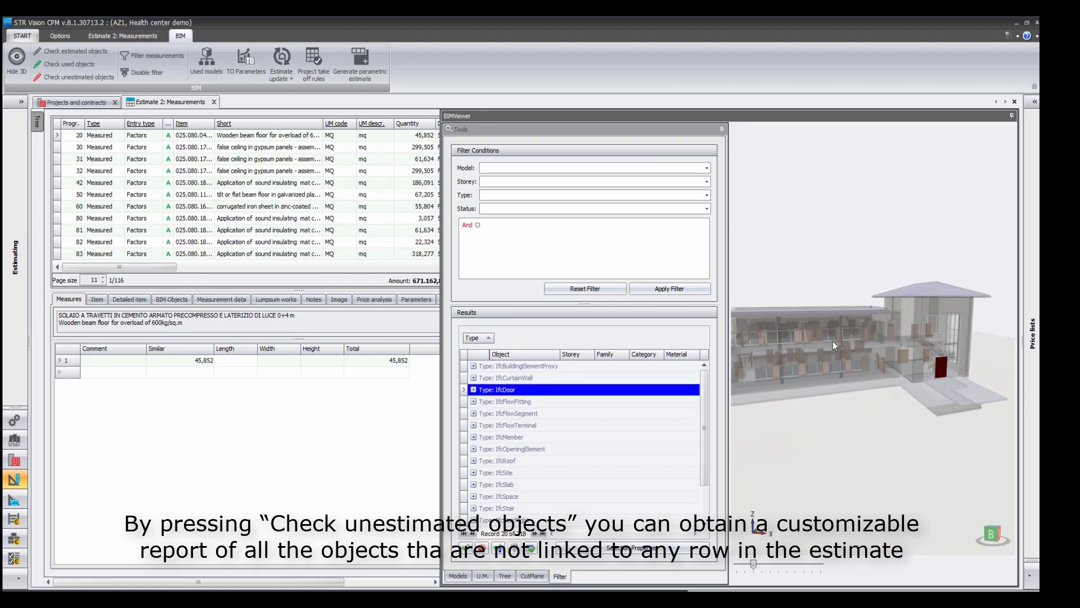
{"action": "left_click", "coordinate": [508, 414]}
{"action": "left_click", "coordinate": [513, 438]}
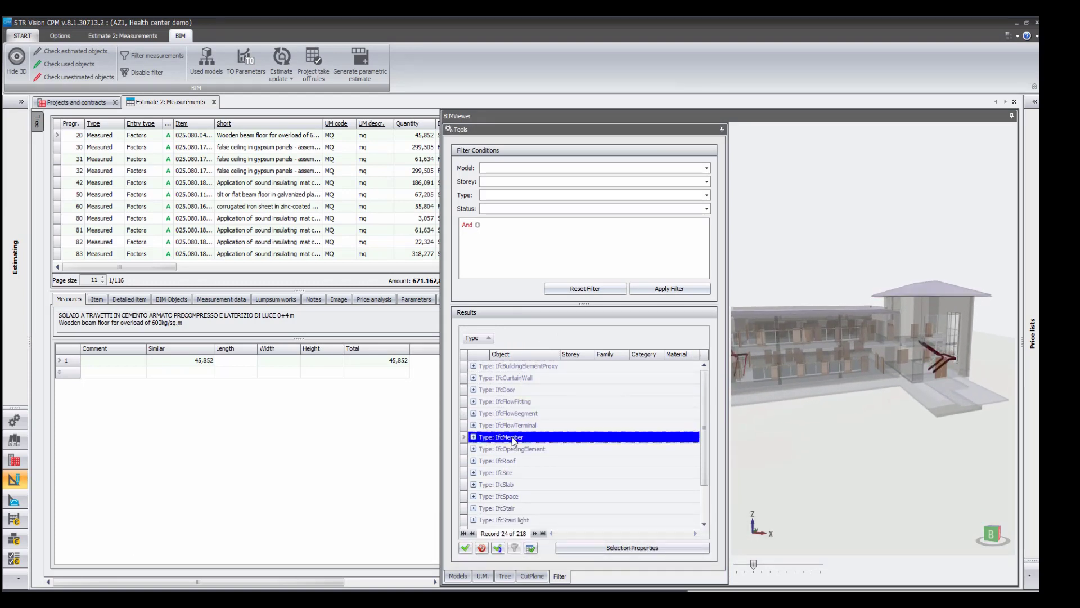